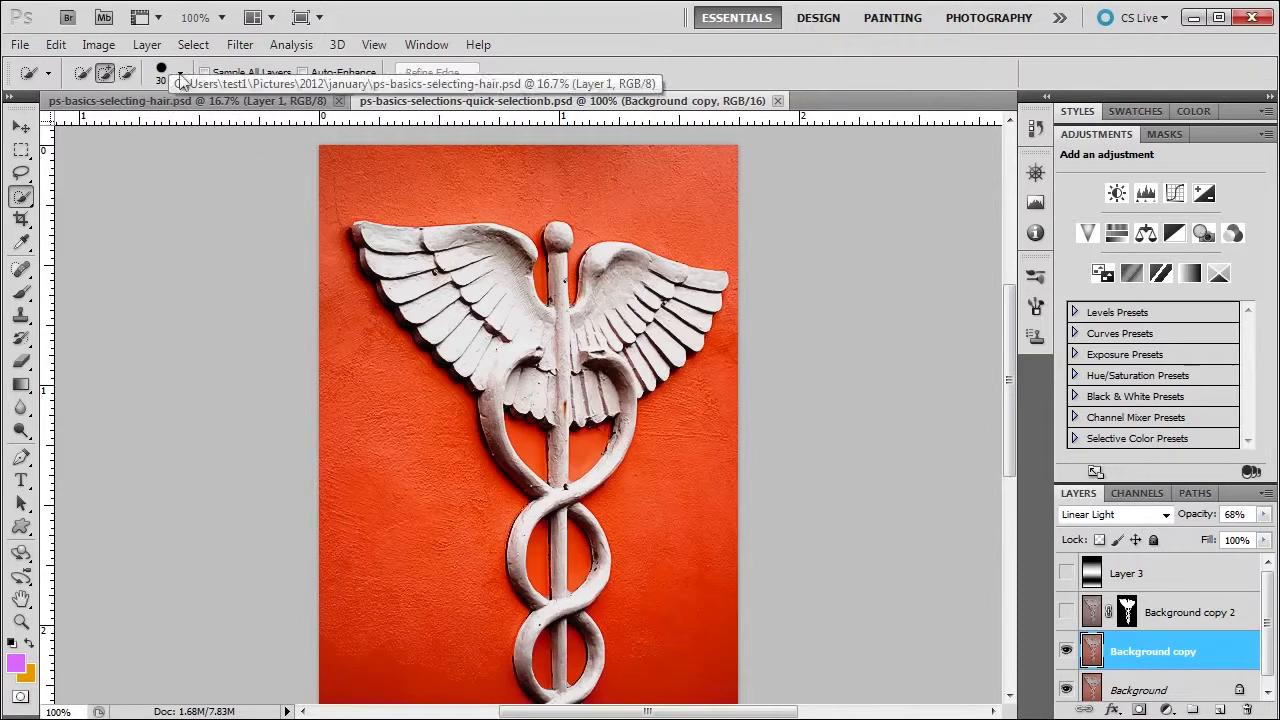
# Load the saved "refine edge test" channel as a new selection around the caduceus.
pyautogui.click(193, 46)
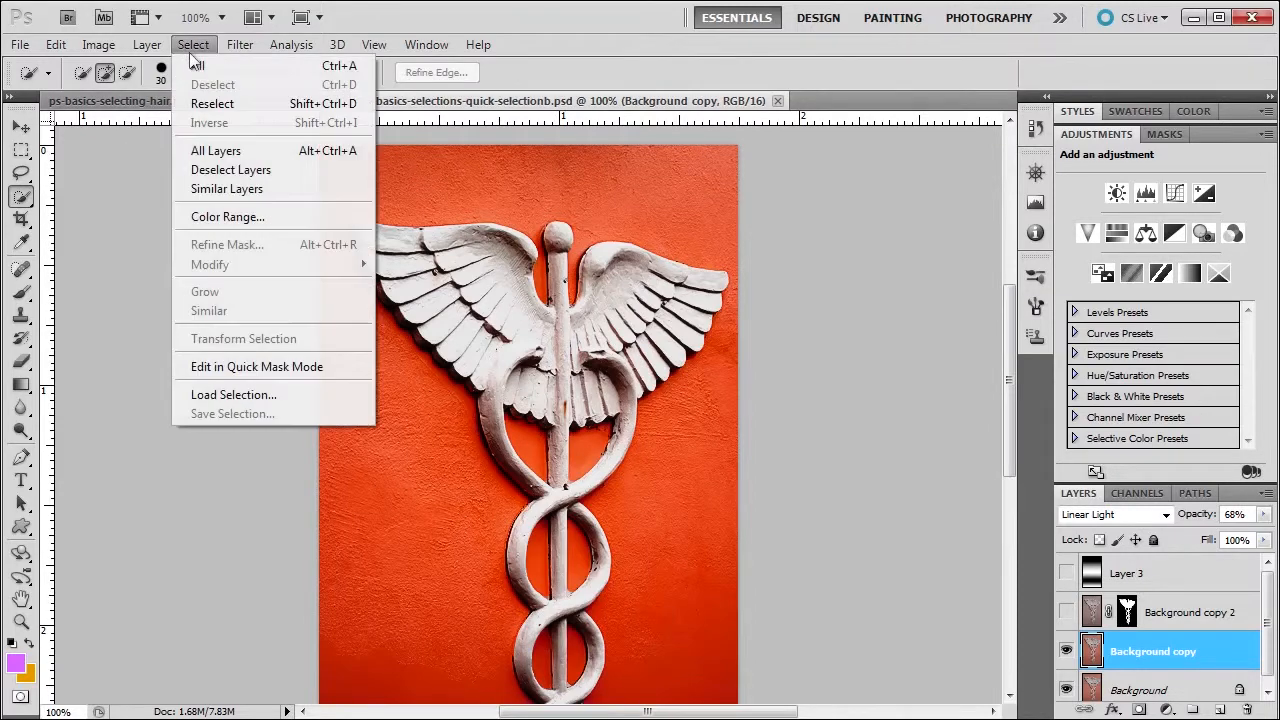
pyautogui.click(226, 396)
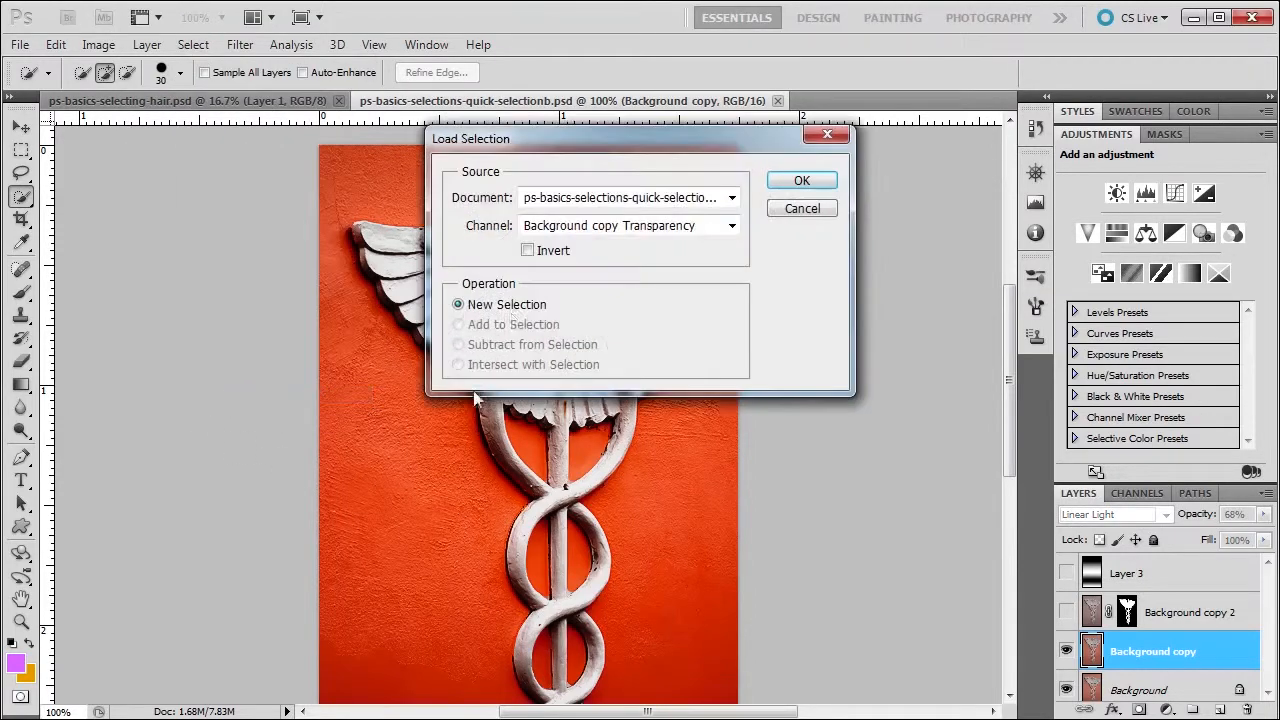
pyautogui.click(733, 227)
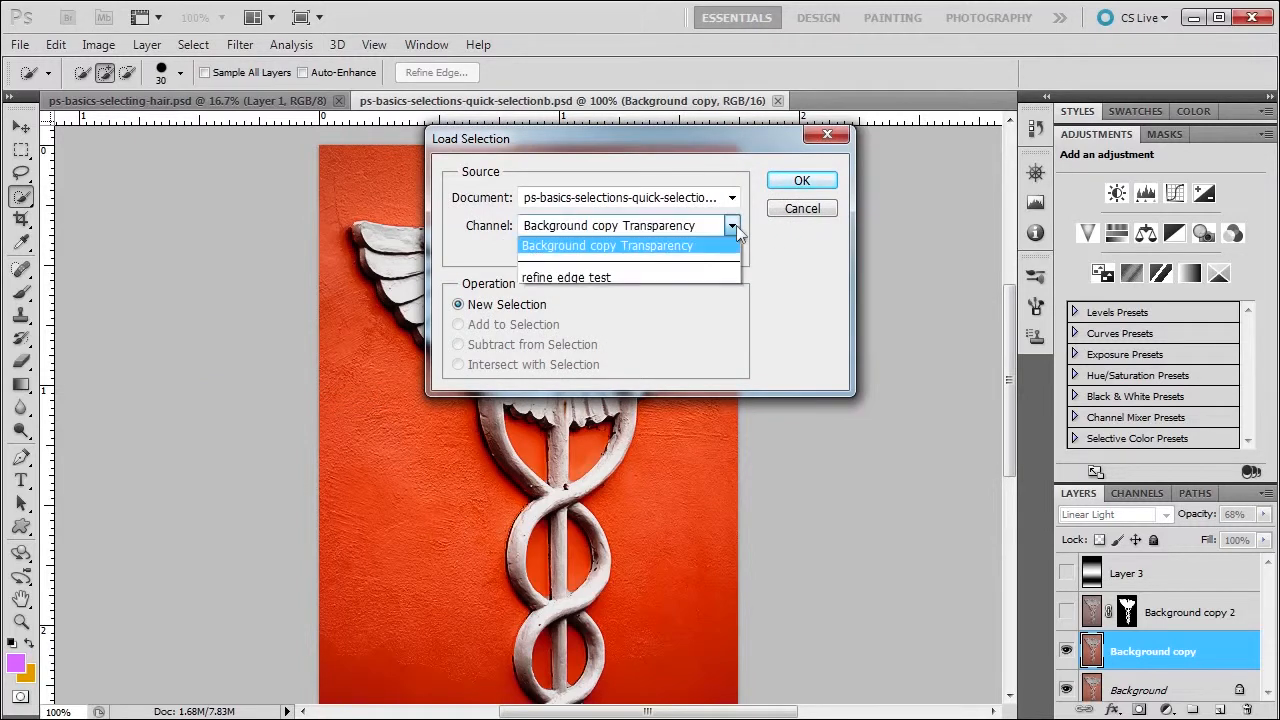
pyautogui.click(633, 277)
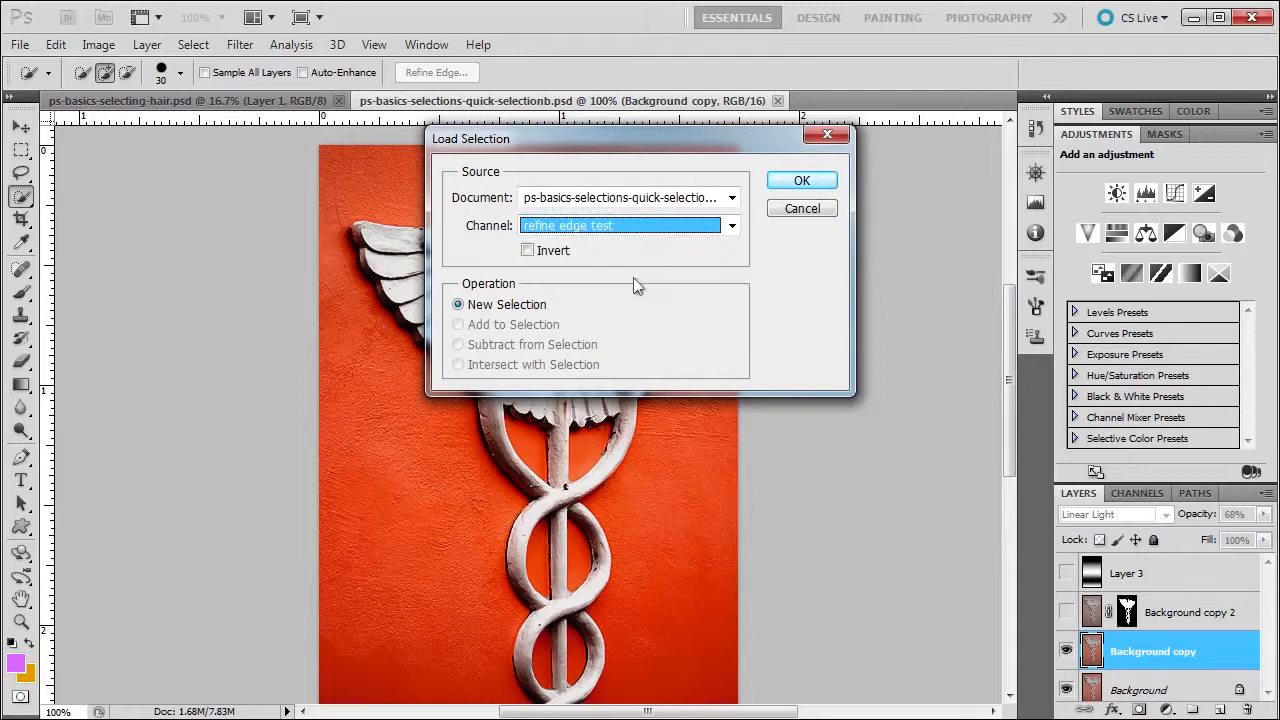
pyautogui.click(785, 180)
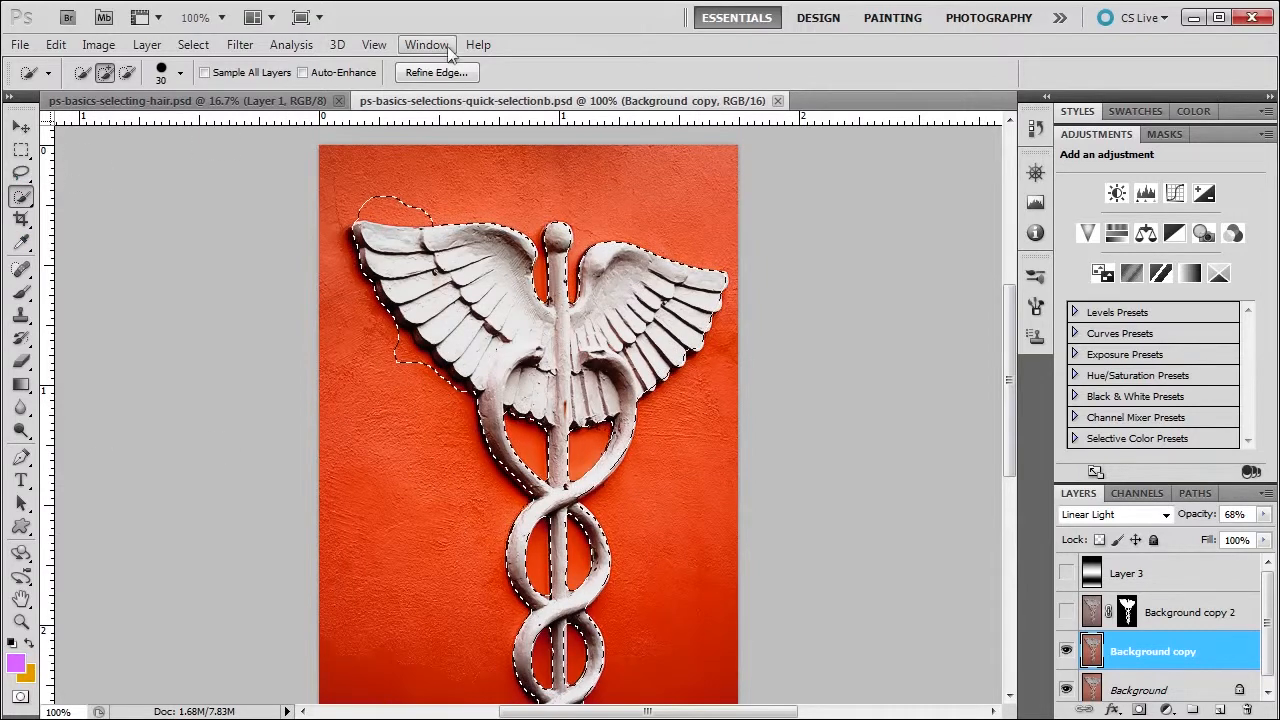
# Activate the Quick Selection tool and open Refine Edge for the loaded selection.
pyautogui.click(21, 362)
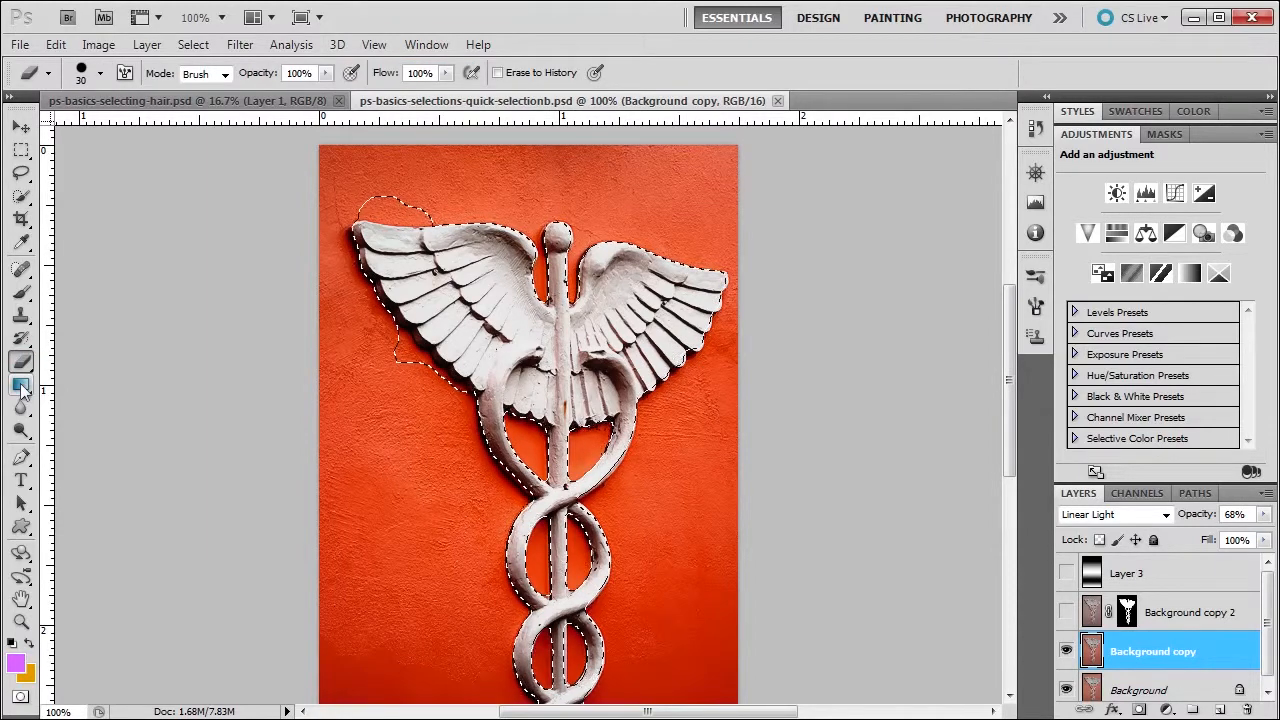
pyautogui.click(22, 385)
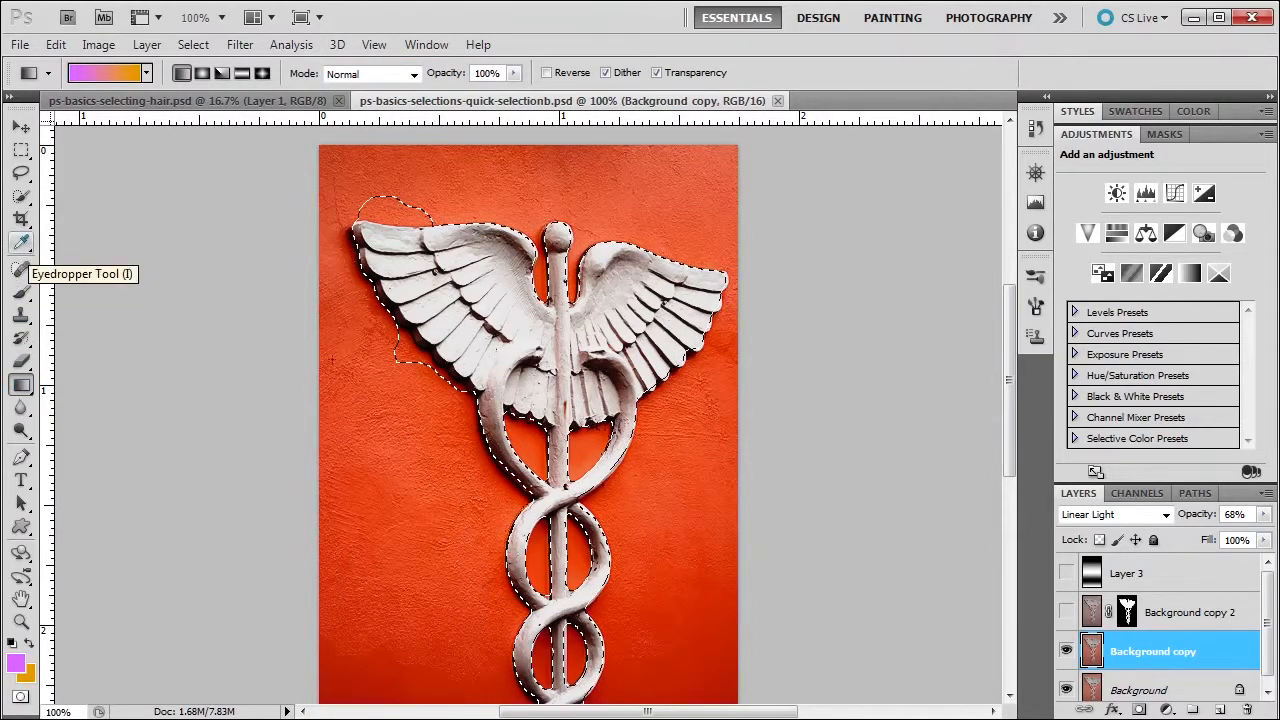
pyautogui.click(21, 197)
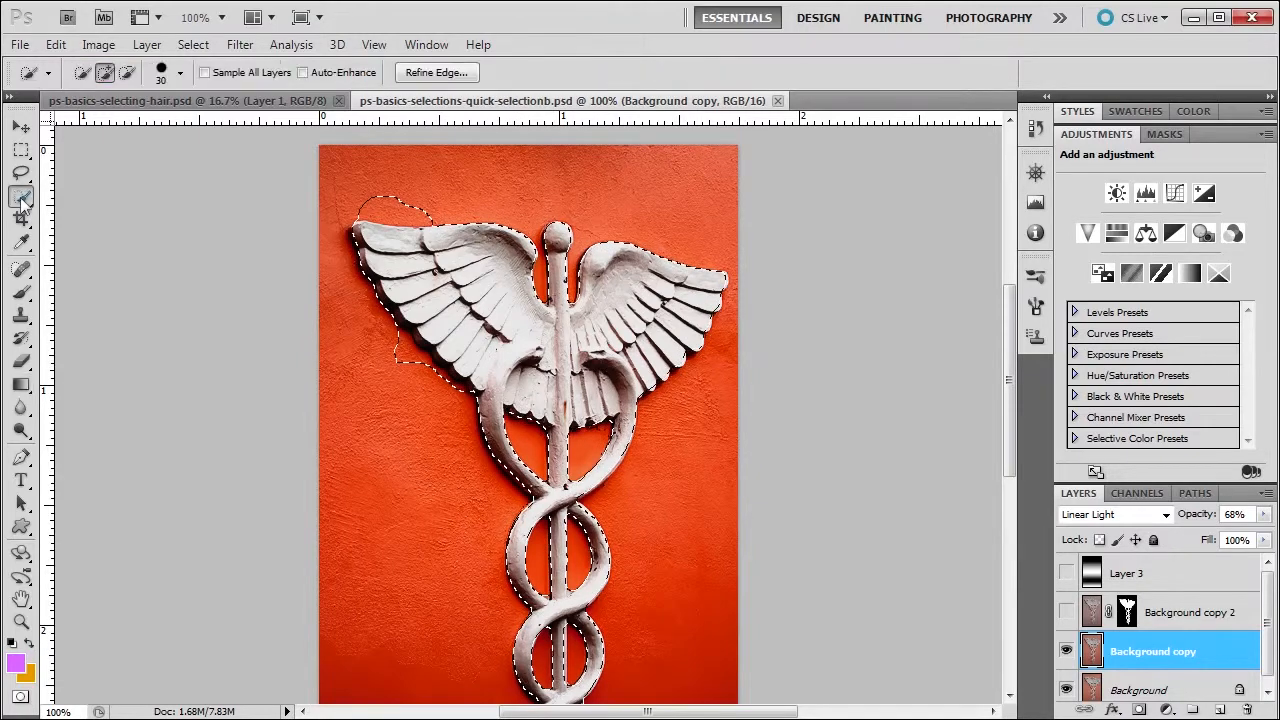
pyautogui.click(436, 73)
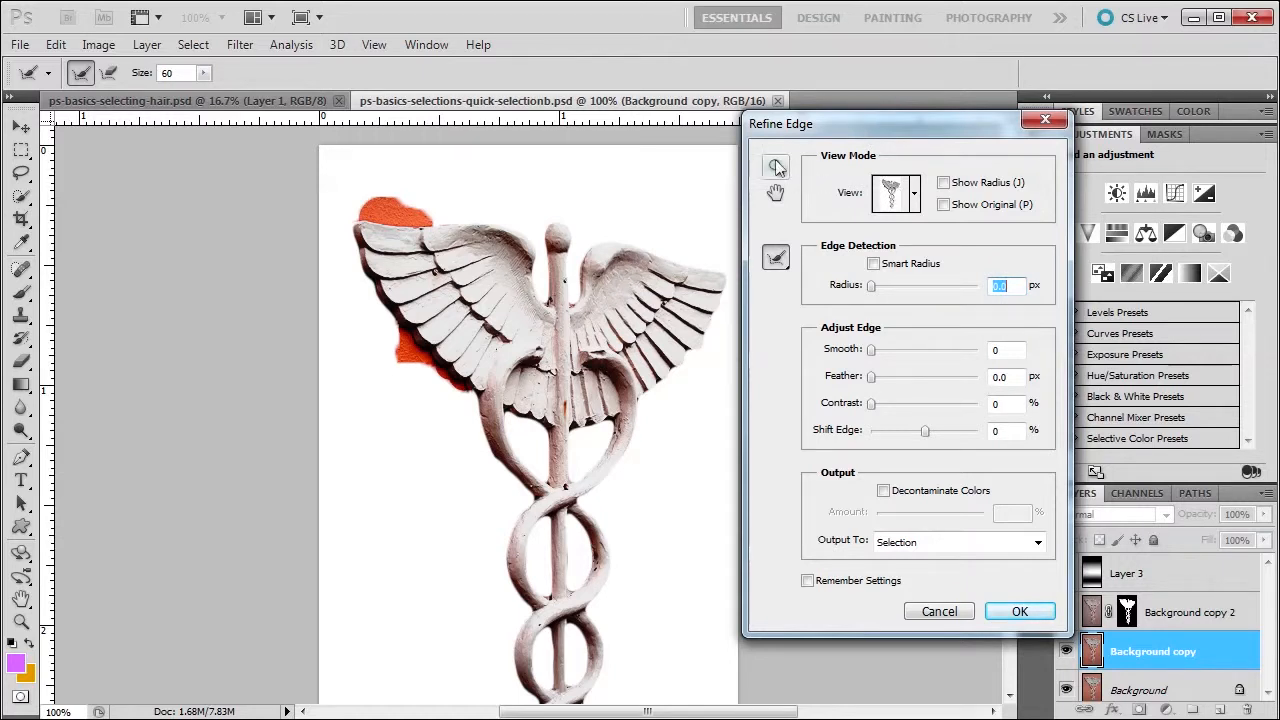
# Preview the whole selection in the available Refine Edge view modes, cycling through them from Marching Ants.
pyautogui.click(777, 167)
pyautogui.click(397, 225)
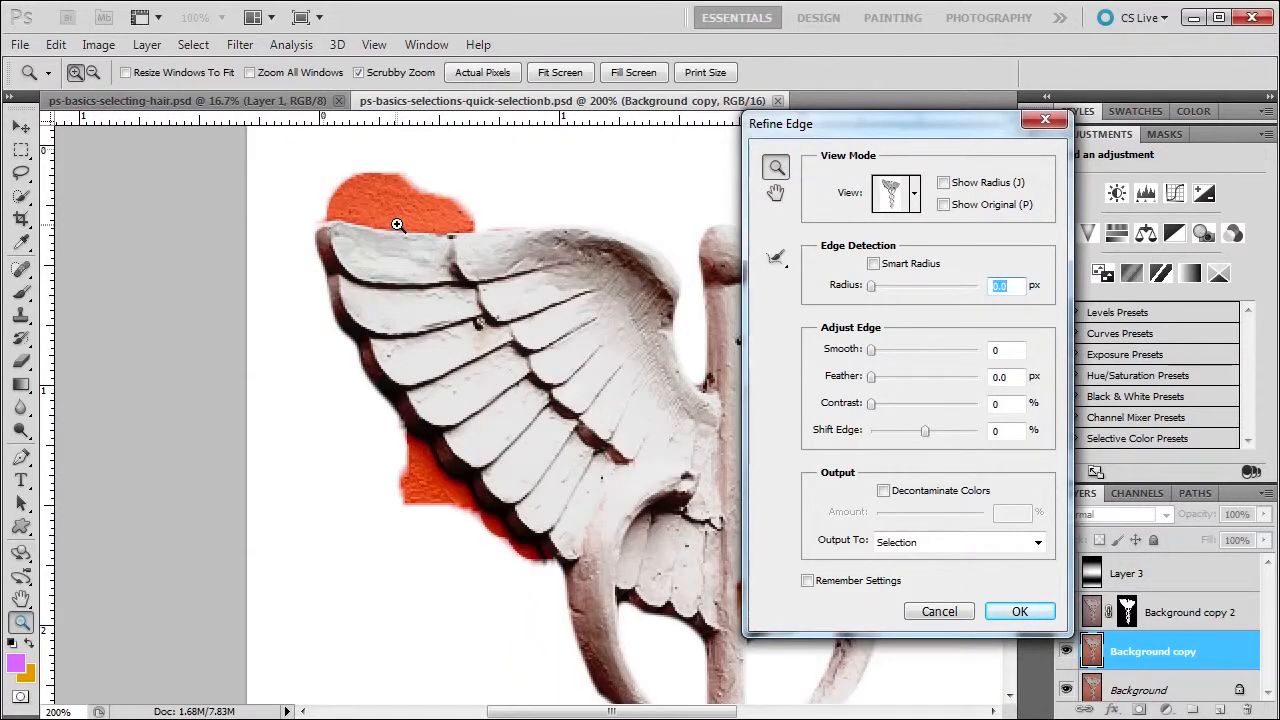
pyautogui.doubleClick(777, 194)
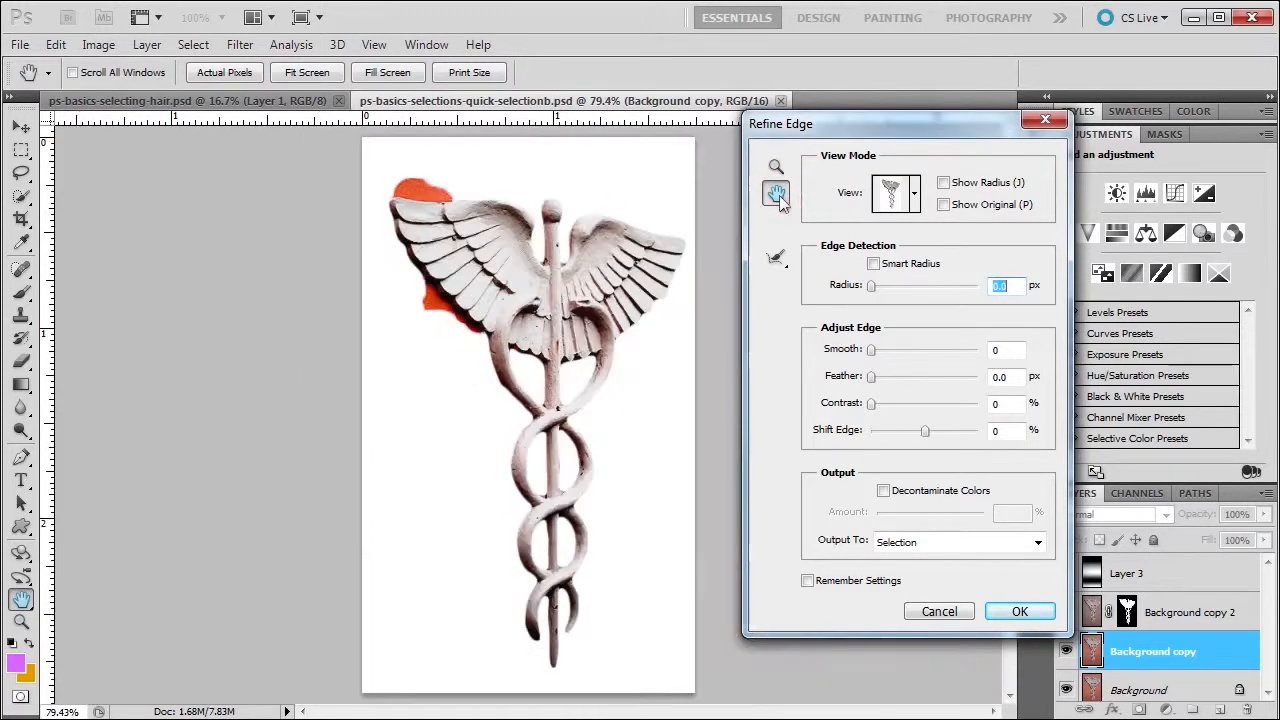
pyautogui.click(915, 195)
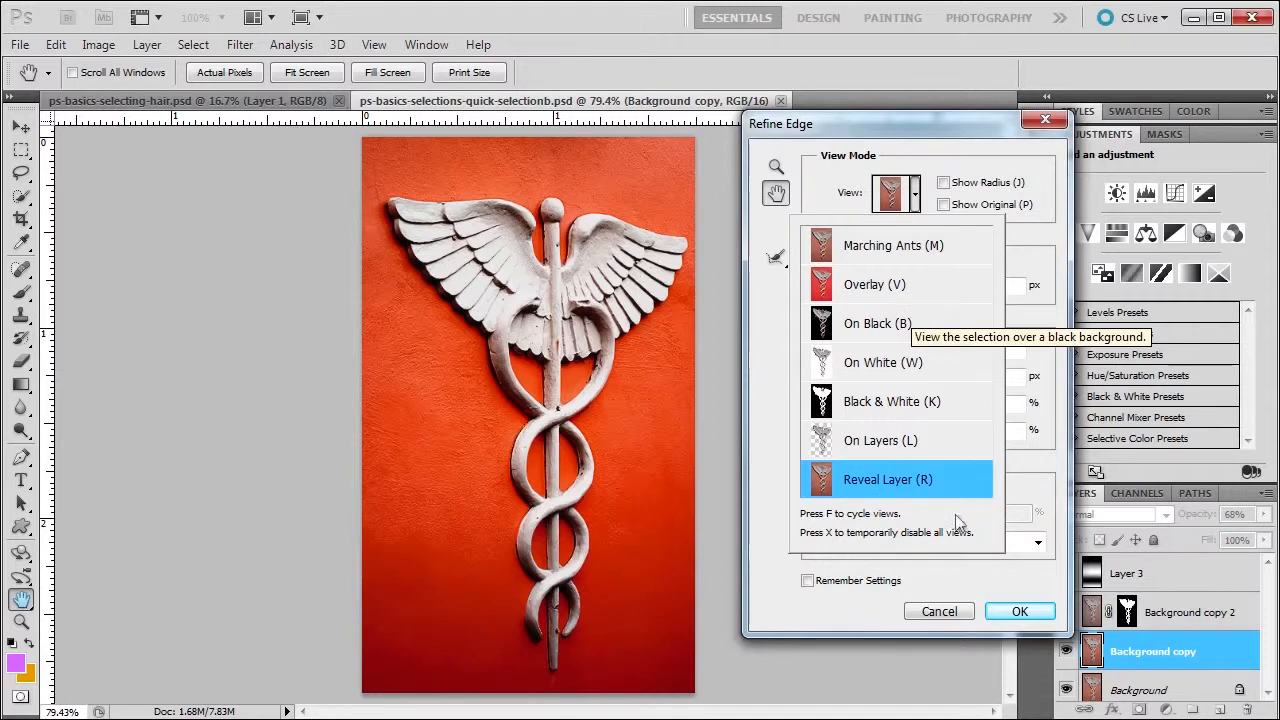
pyautogui.click(870, 247)
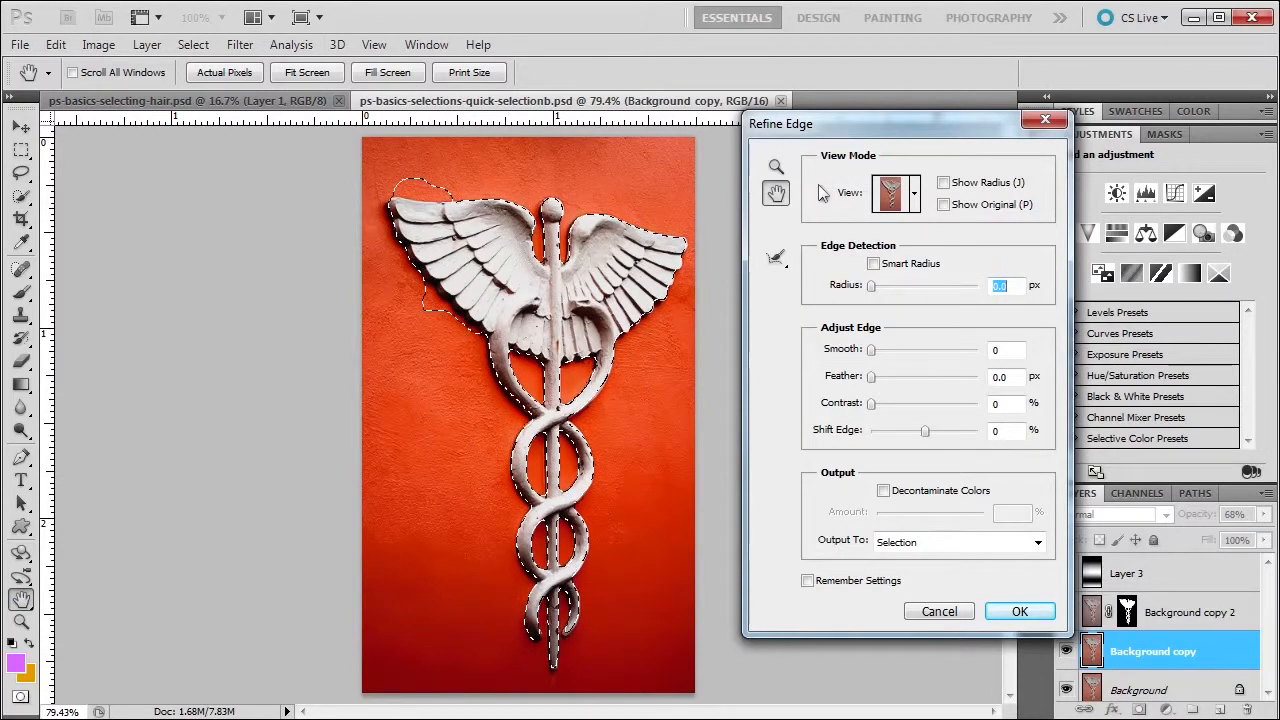
pyautogui.press('f')
pyautogui.press('f')
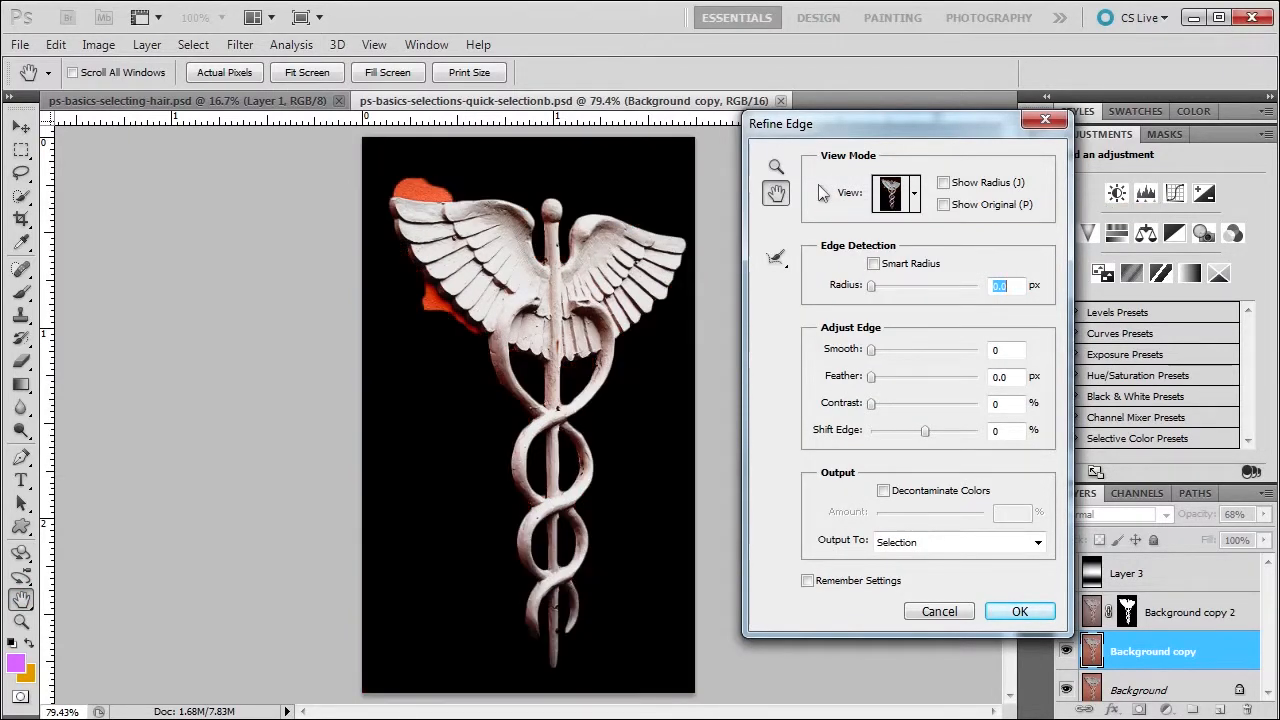
pyautogui.press('f')
pyautogui.press('f')
pyautogui.press('f')
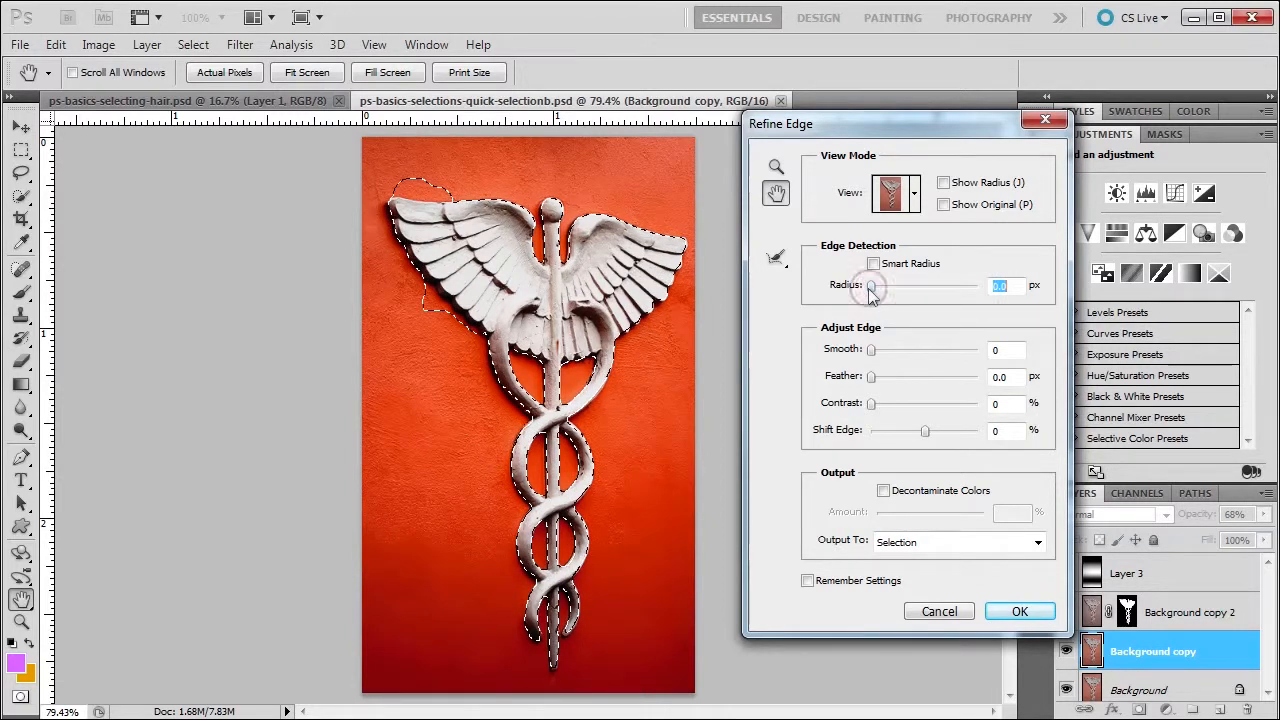
# Set the edge detection radius to about 4.7 px using Show Radius as a check, and preview the selection On Black.
pyautogui.moveTo(872, 290); pyautogui.dragTo(897, 288)
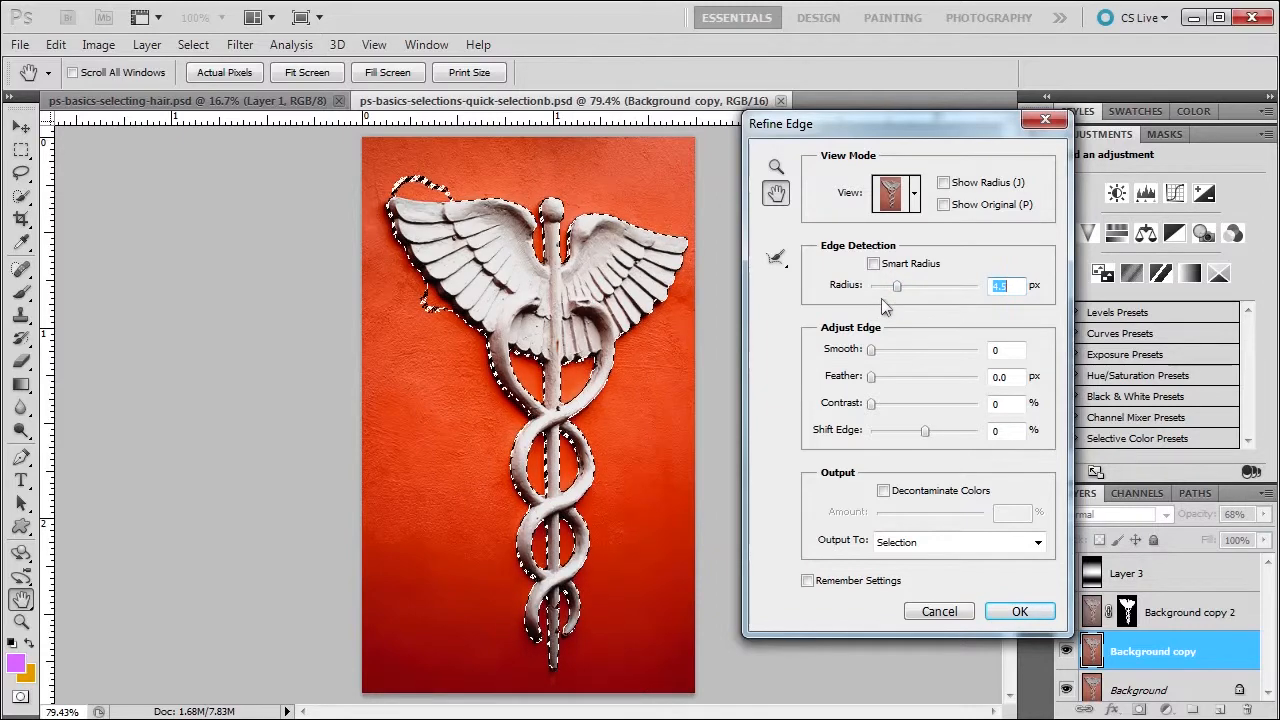
pyautogui.click(943, 184)
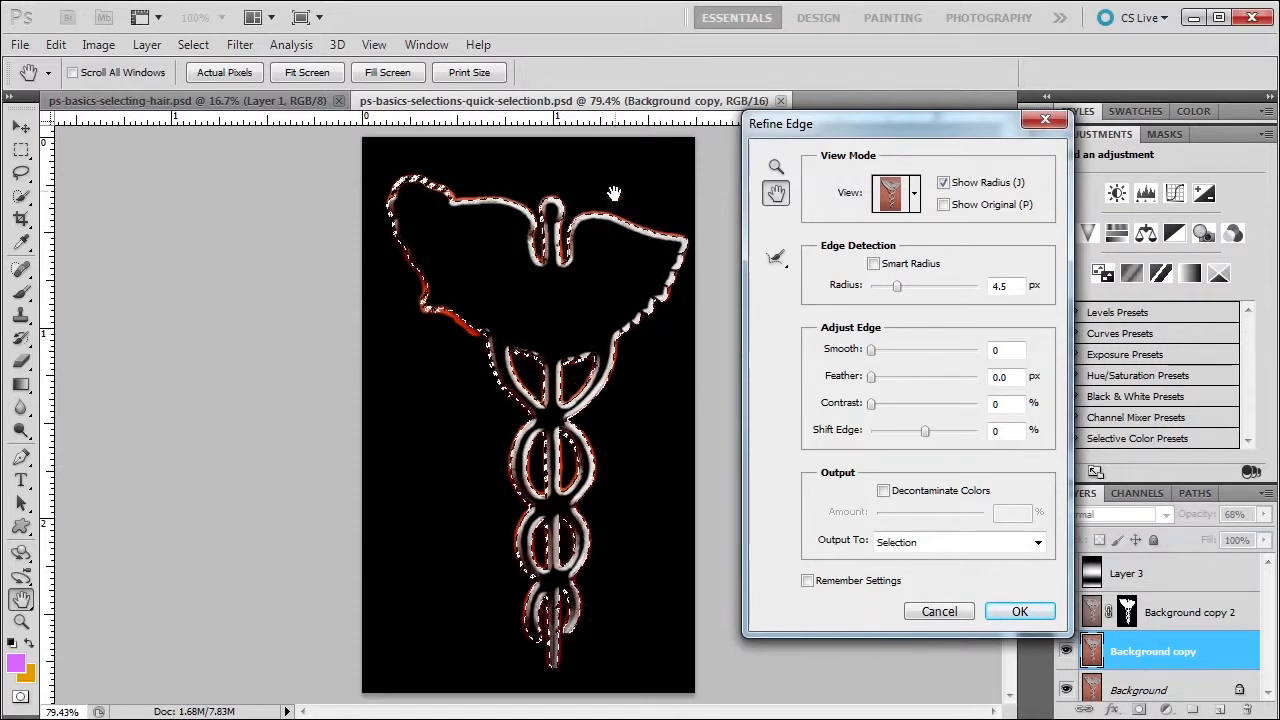
pyautogui.moveTo(898, 288)
pyautogui.mouseDown()
pyautogui.moveTo(951, 291)
pyautogui.moveTo(893, 298)
pyautogui.mouseUp()
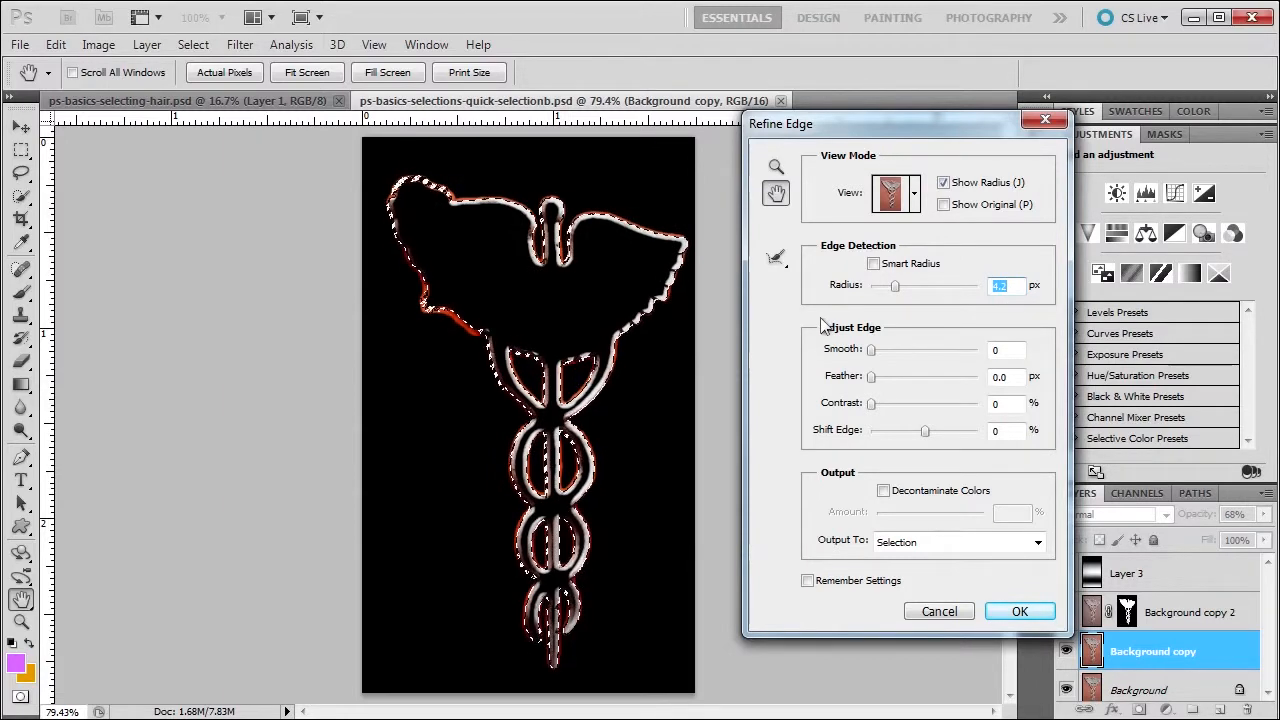
pyautogui.moveTo(895, 287); pyautogui.dragTo(899, 290)
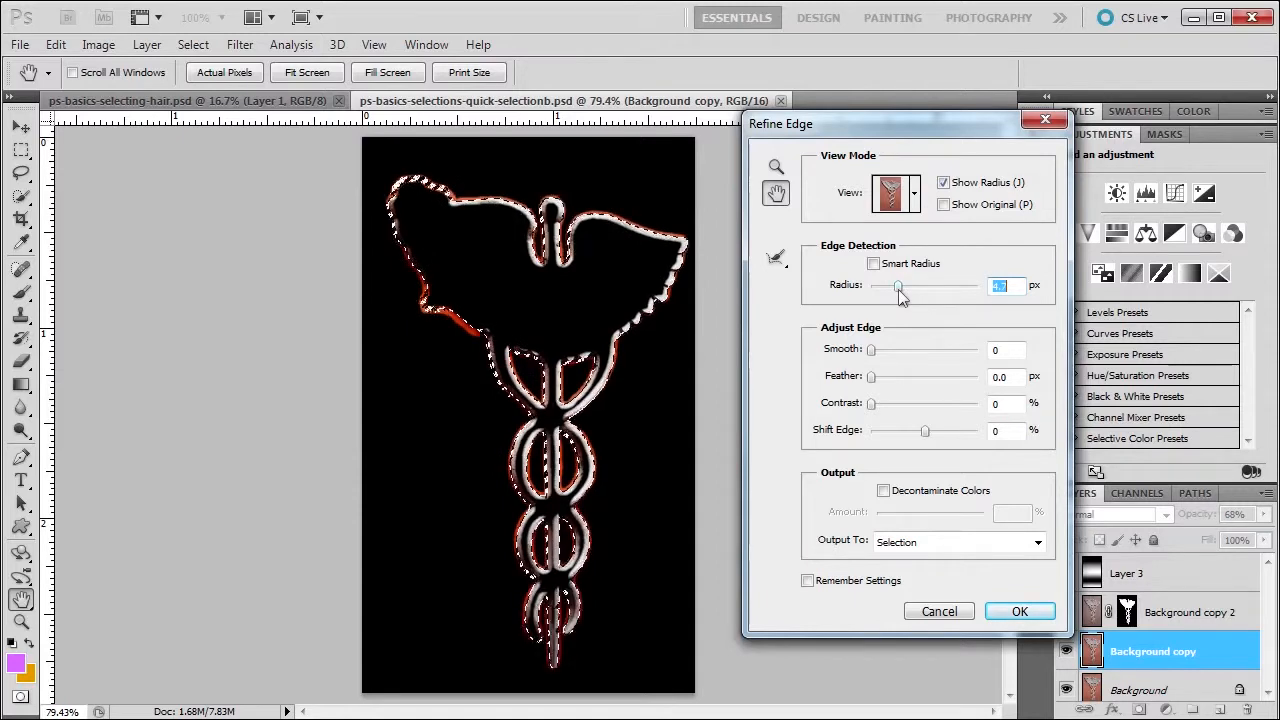
pyautogui.click(943, 184)
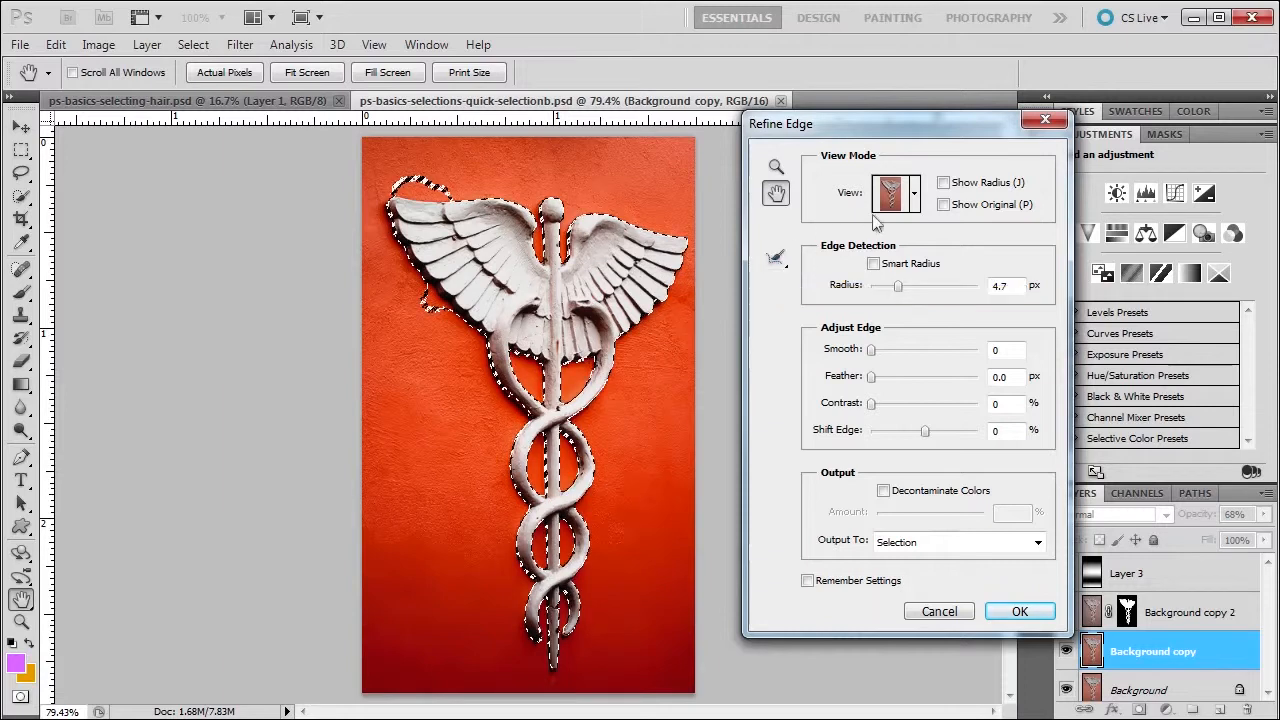
pyautogui.press('b')
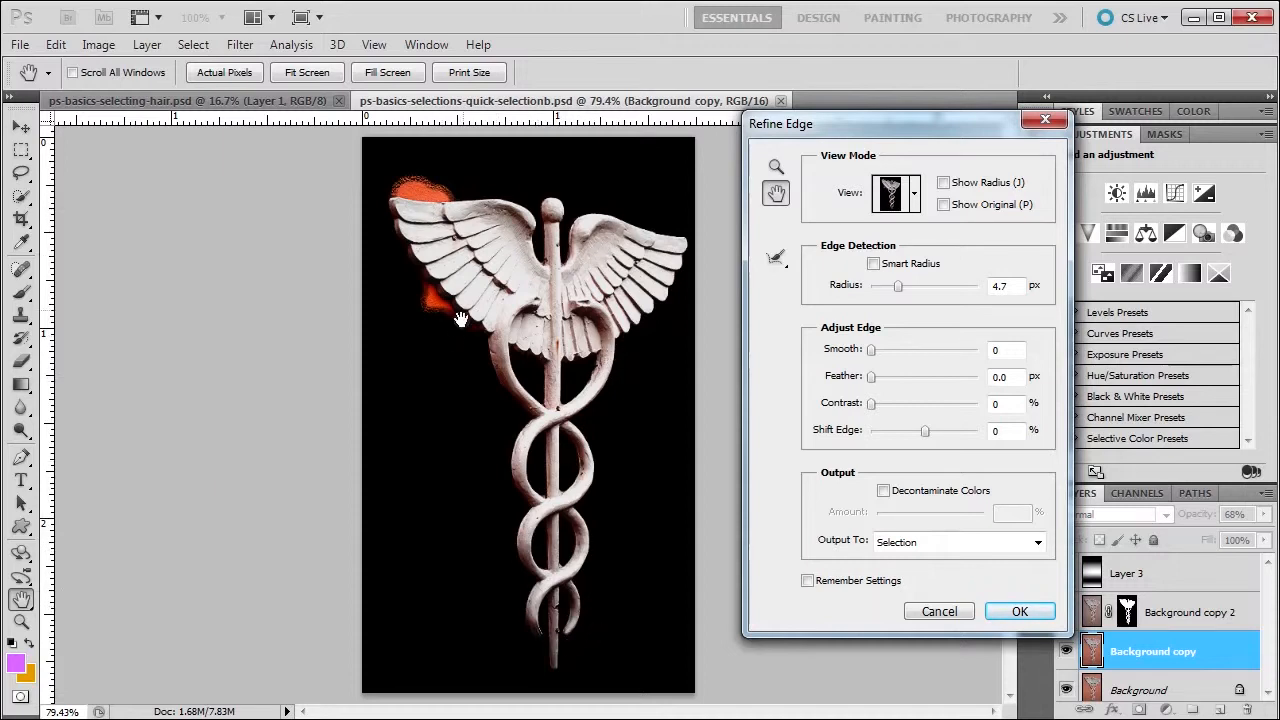
pyautogui.click(873, 265)
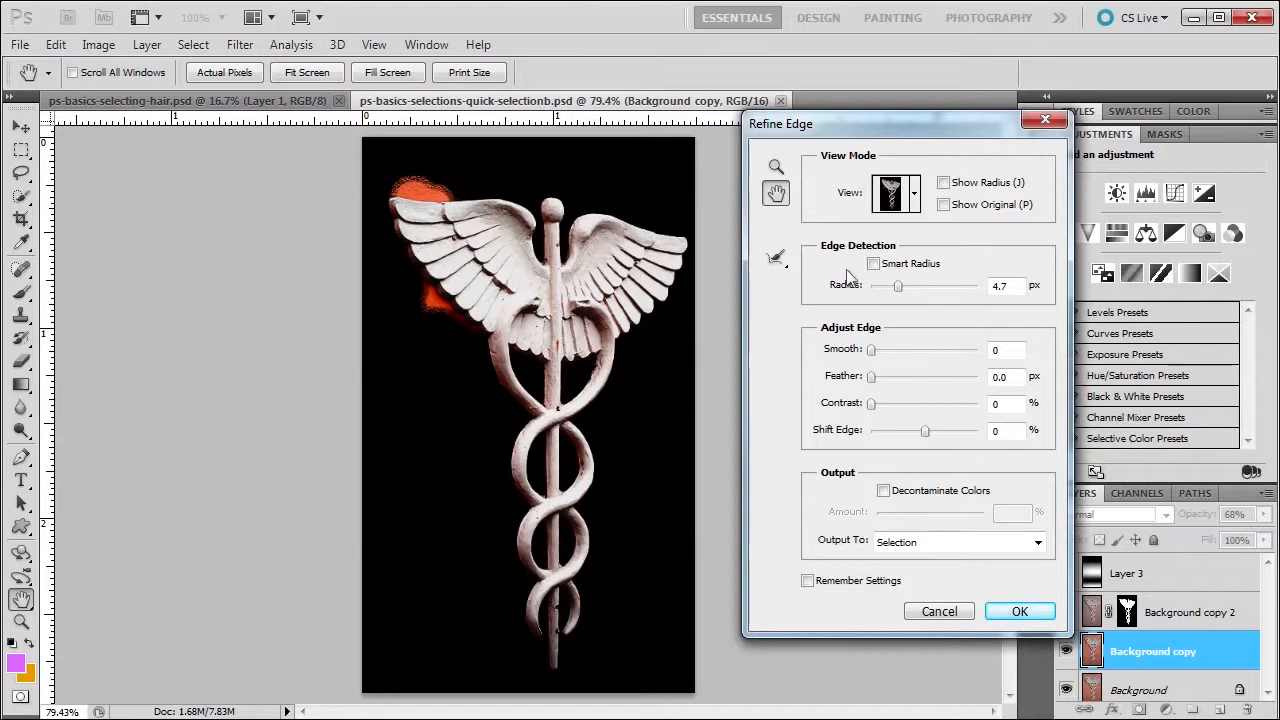
# Paint with the Refine Radius Tool at size 60 over the red background remnants above and below the left wing to remove them.
pyautogui.click(777, 259)
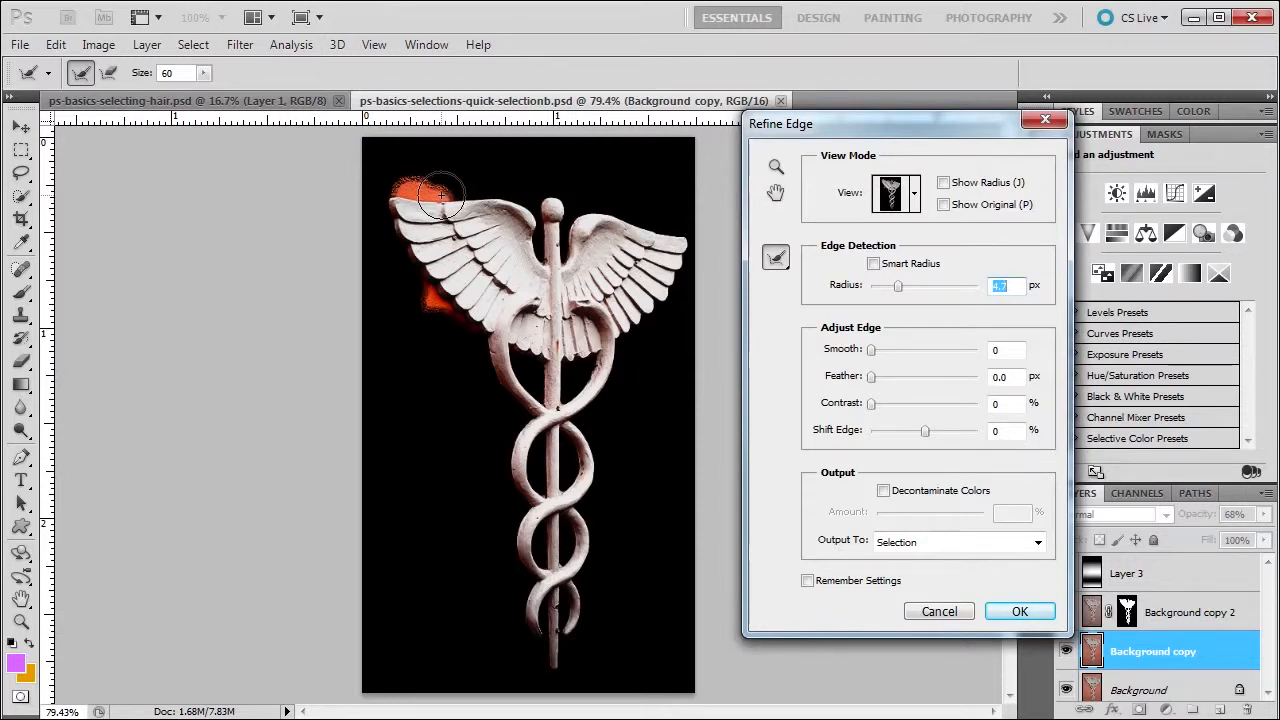
pyautogui.click(778, 261)
pyautogui.click(832, 275)
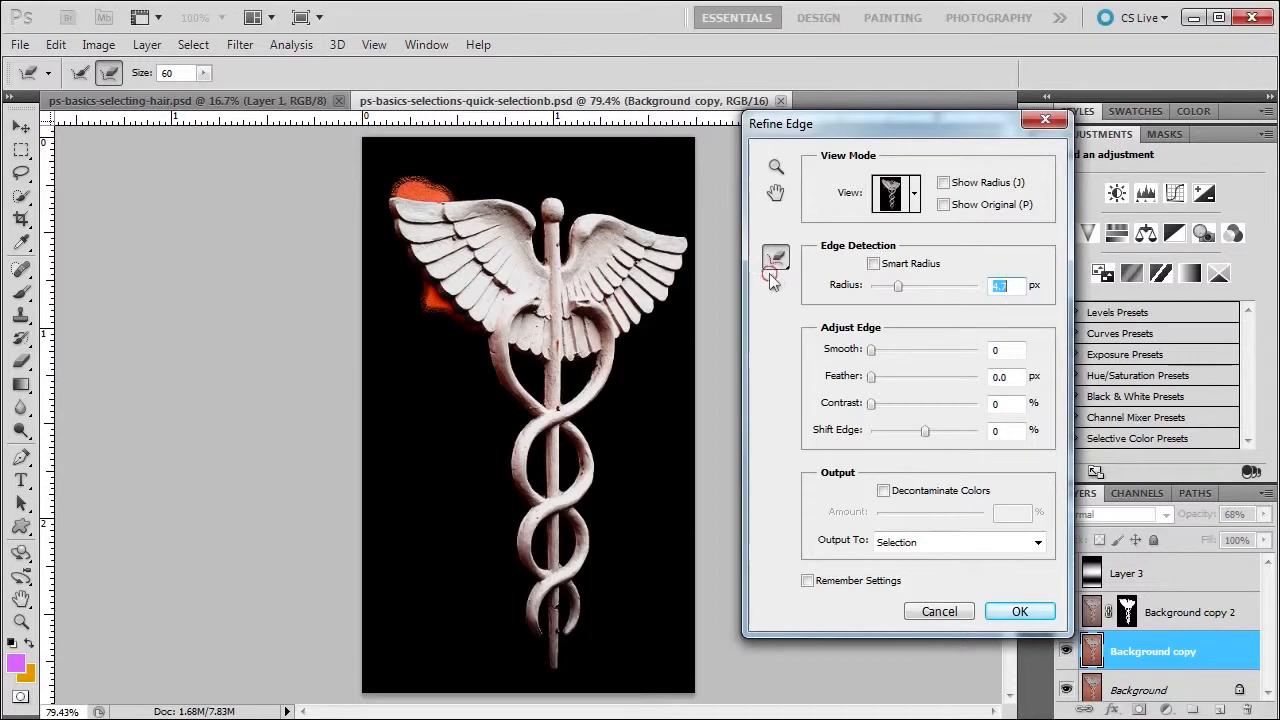
pyautogui.click(777, 260)
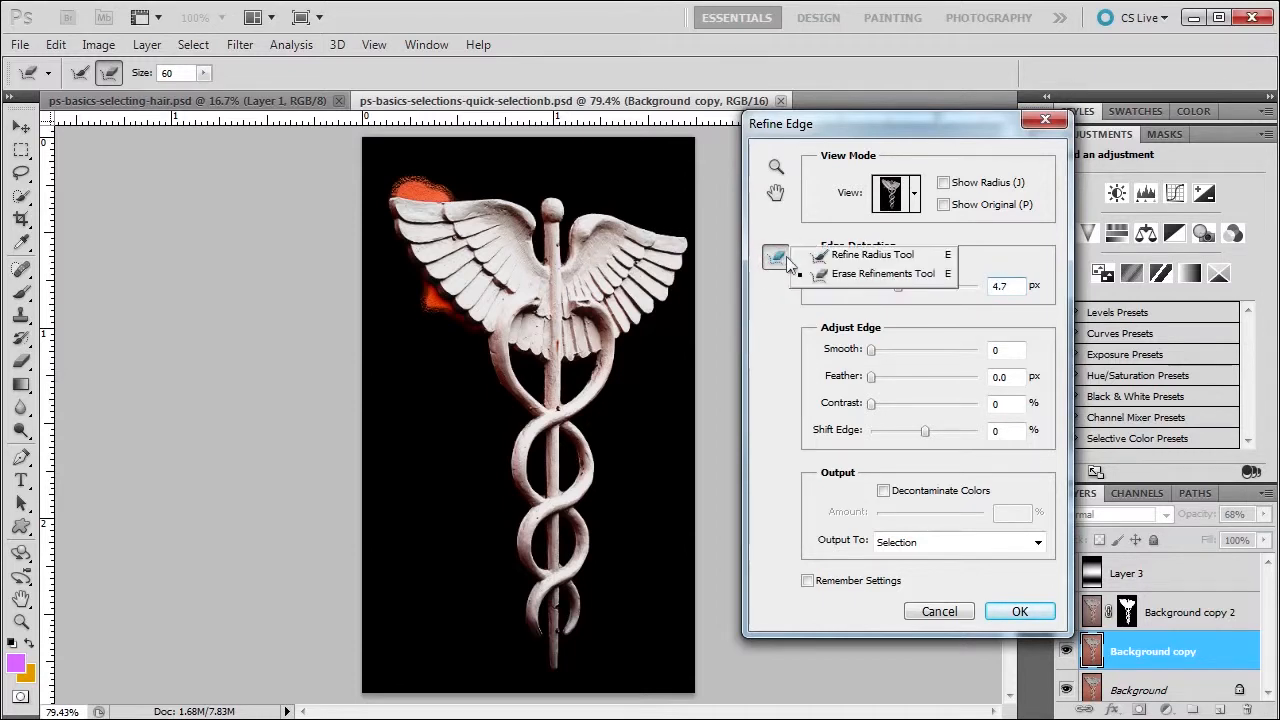
pyautogui.click(828, 255)
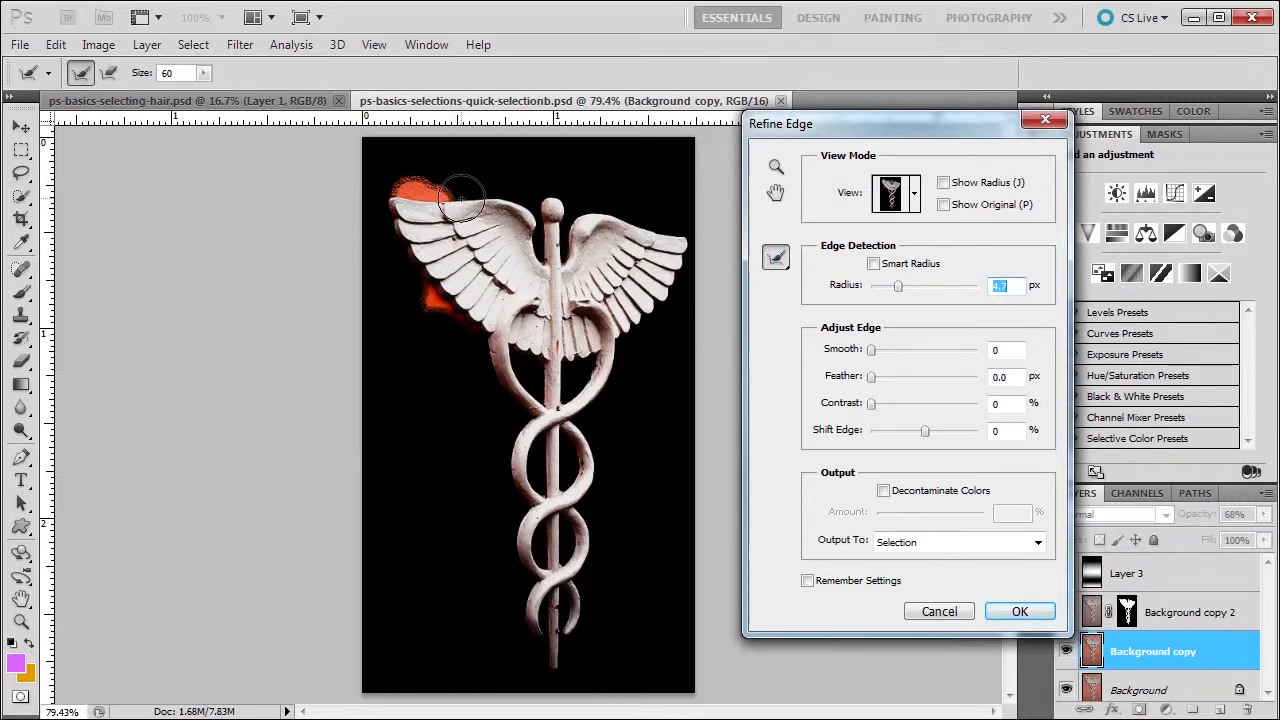
pyautogui.moveTo(461, 199)
pyautogui.mouseDown()
pyautogui.moveTo(405, 200)
pyautogui.moveTo(373, 241)
pyautogui.mouseUp()
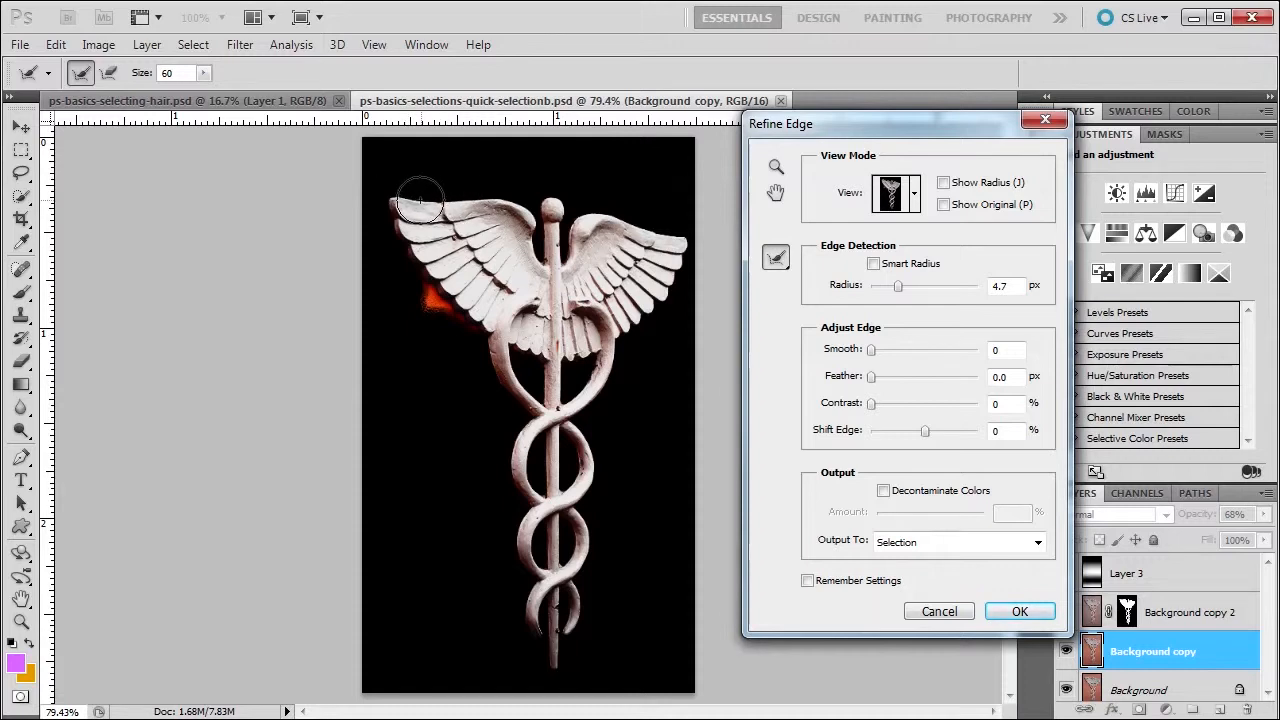
pyautogui.moveTo(427, 289); pyautogui.dragTo(464, 347)
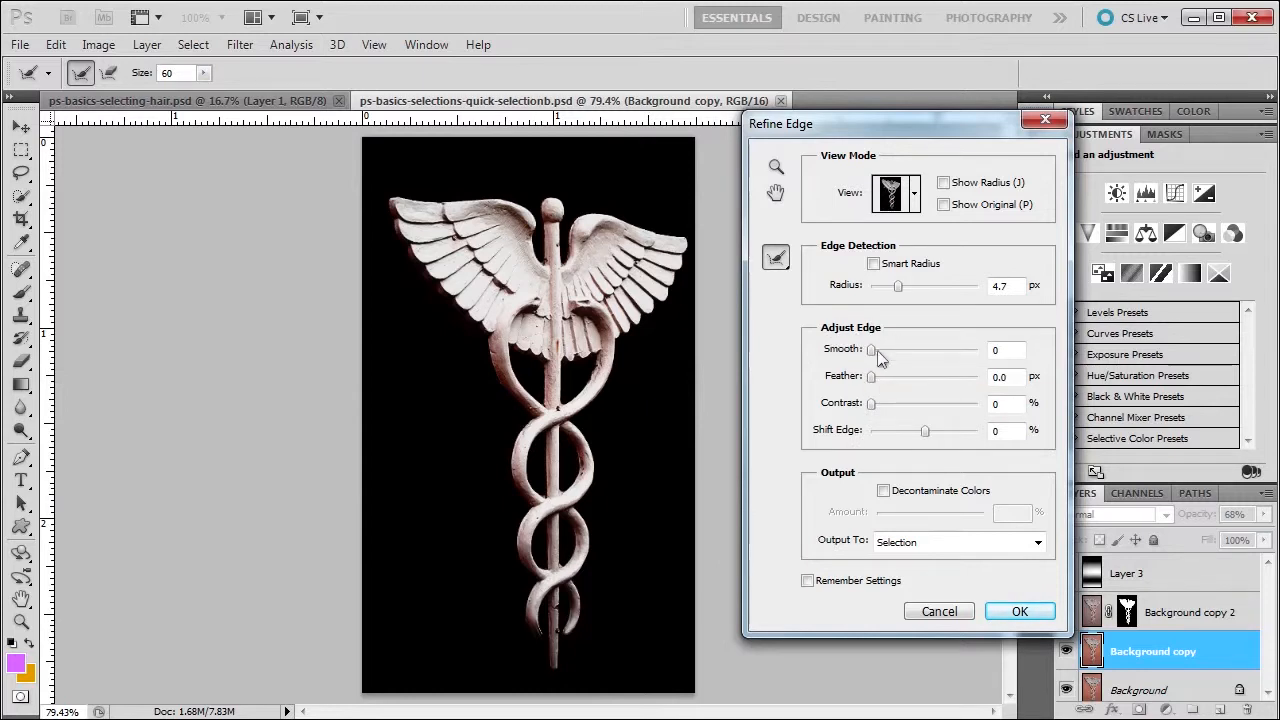
# Adjust the selection edge with Contrast at 3% and Shift Edge at about +18%.
pyautogui.doubleClick(775, 168)
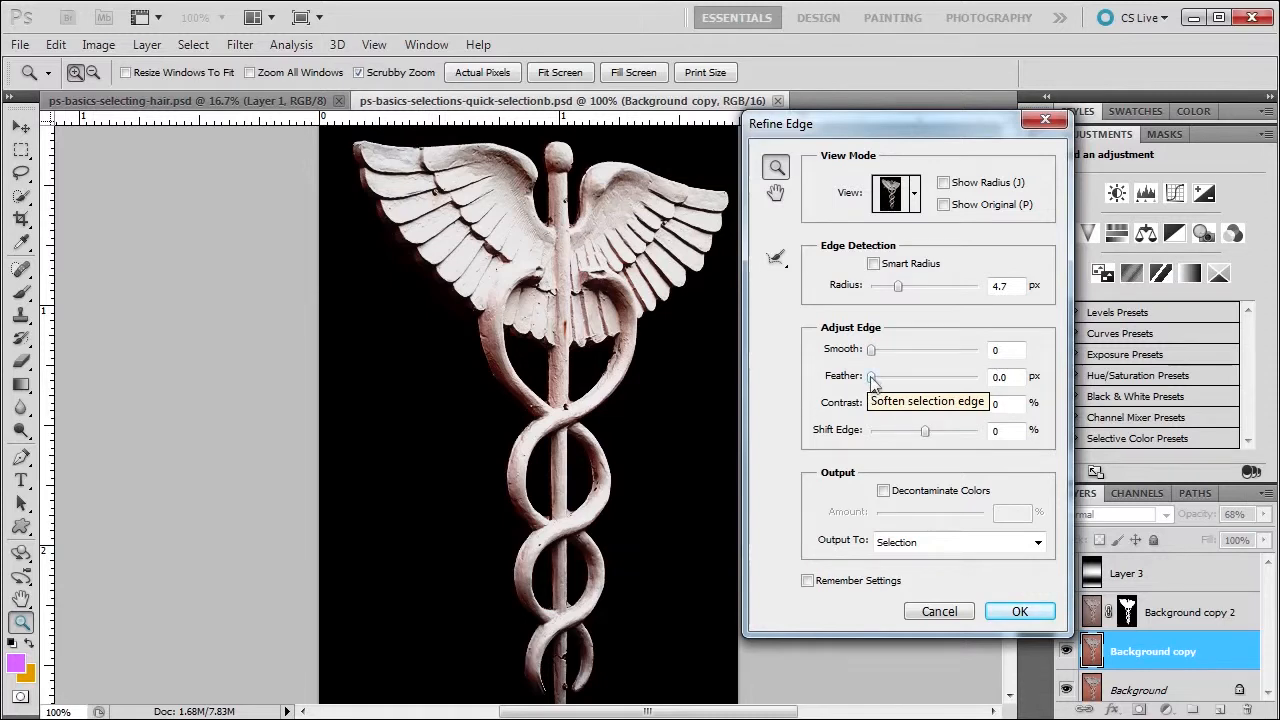
pyautogui.moveTo(871, 380); pyautogui.dragTo(876, 417)
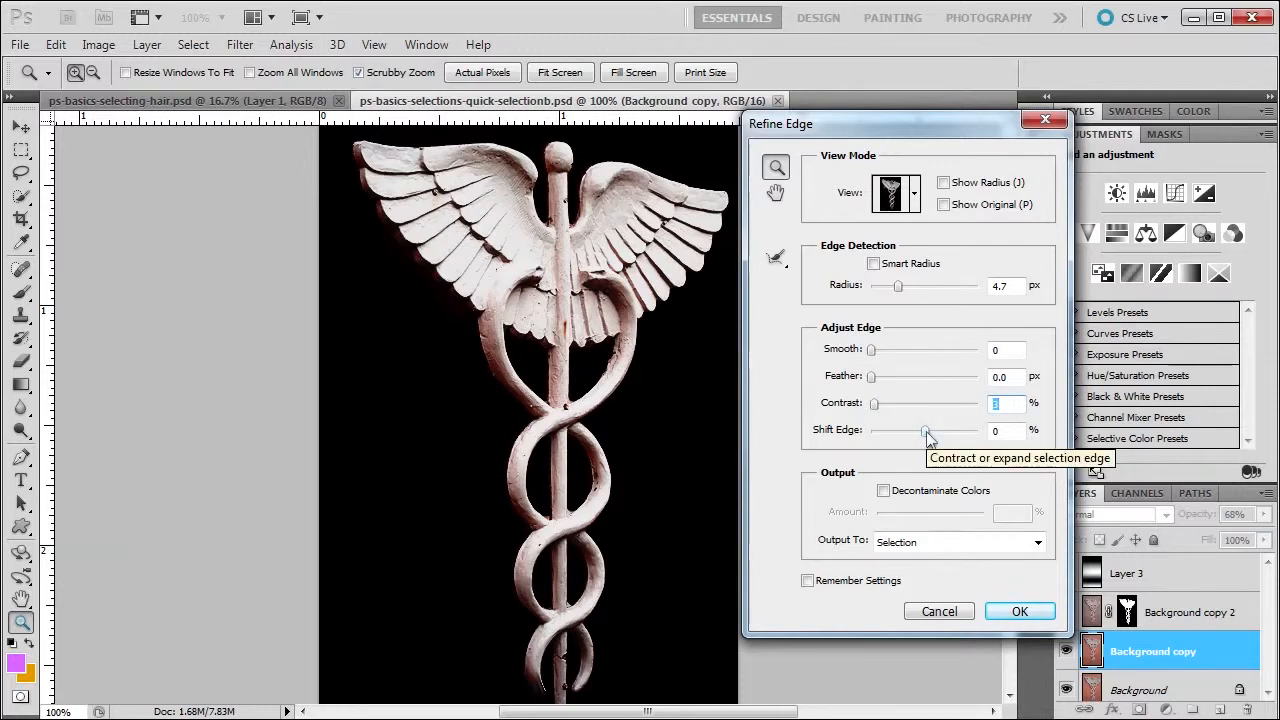
pyautogui.moveTo(926, 432); pyautogui.dragTo(968, 433)
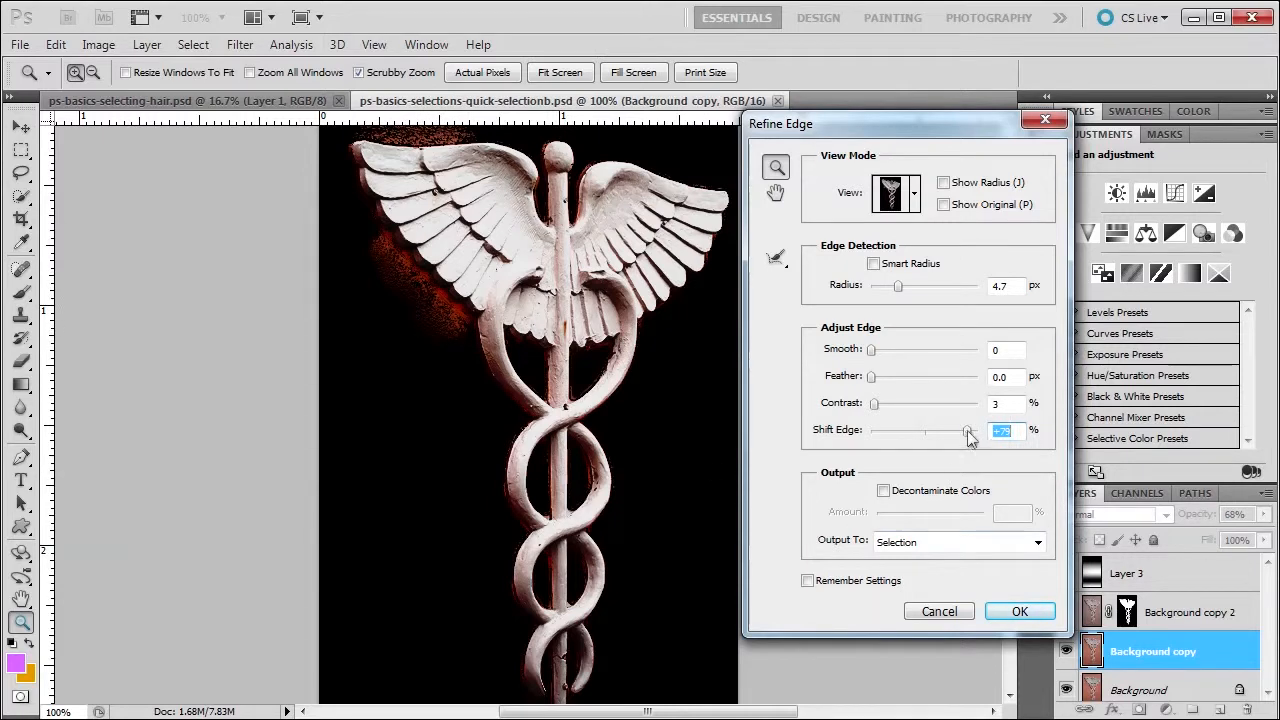
pyautogui.moveTo(968, 432); pyautogui.dragTo(886, 440)
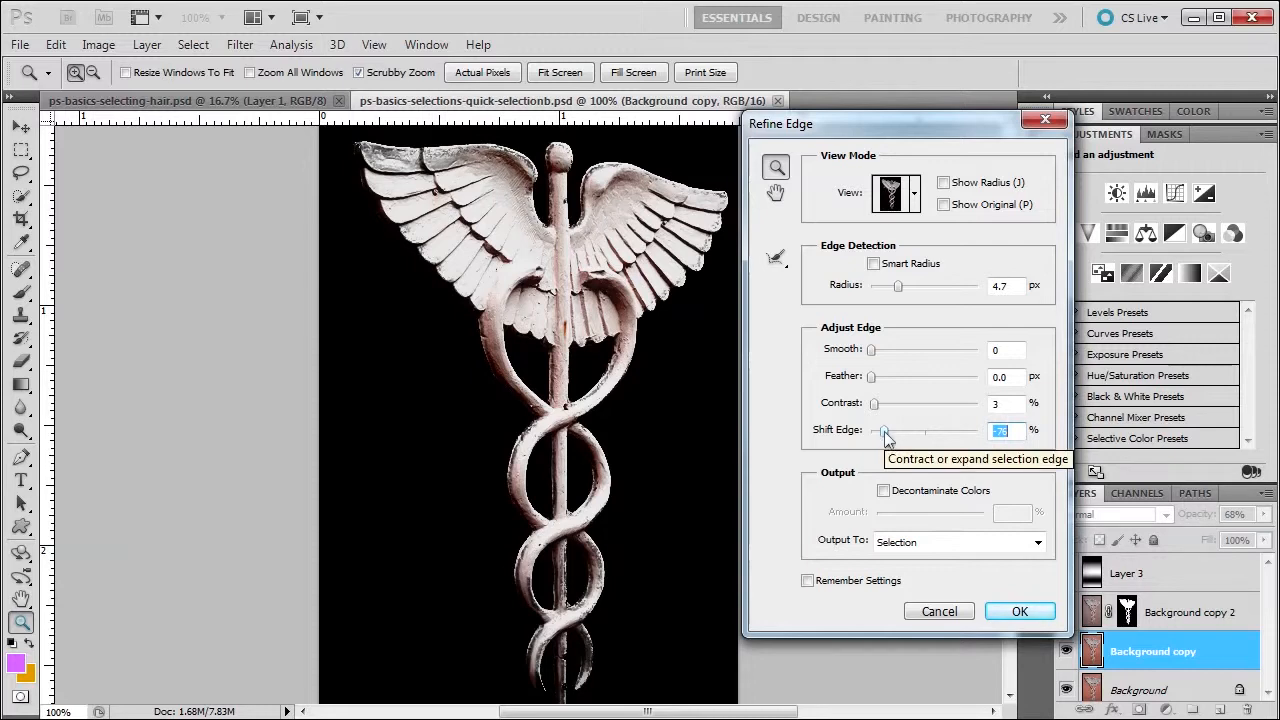
pyautogui.moveTo(889, 434); pyautogui.dragTo(936, 442)
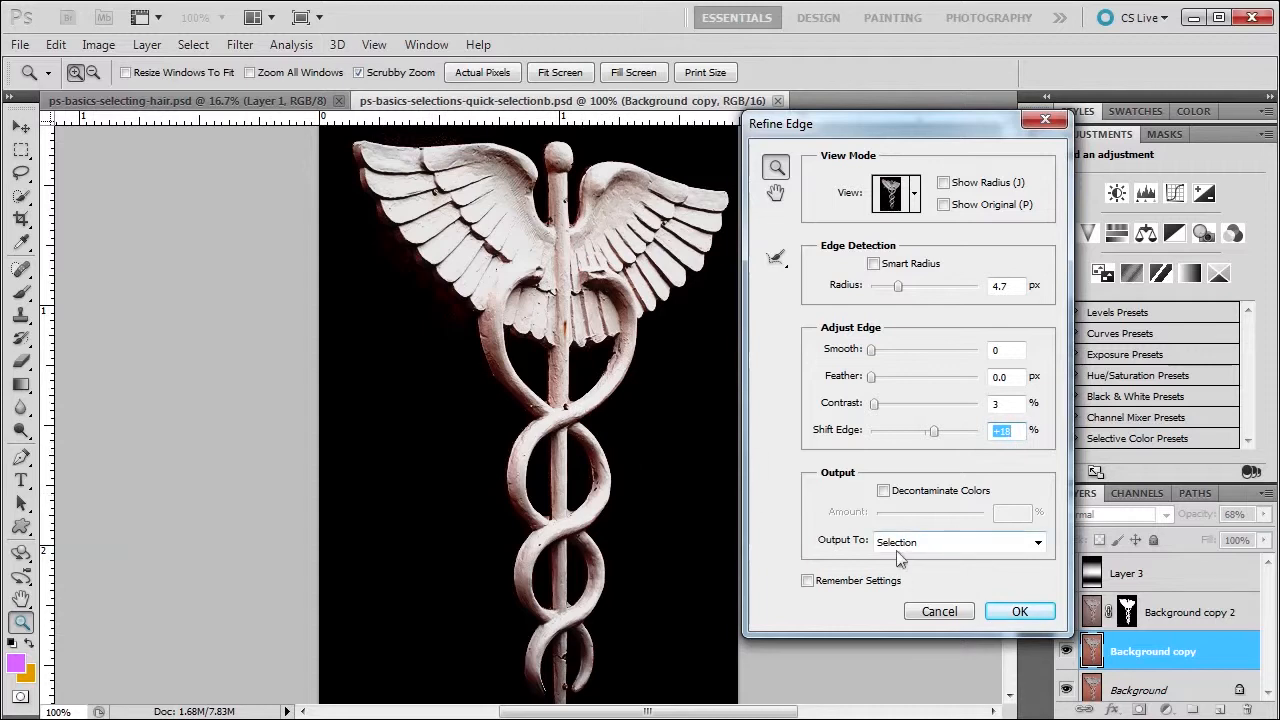
# Decontaminate the edge colors at 100% and output the refined selection to a New Layer with Layer Mask.
pyautogui.click(883, 491)
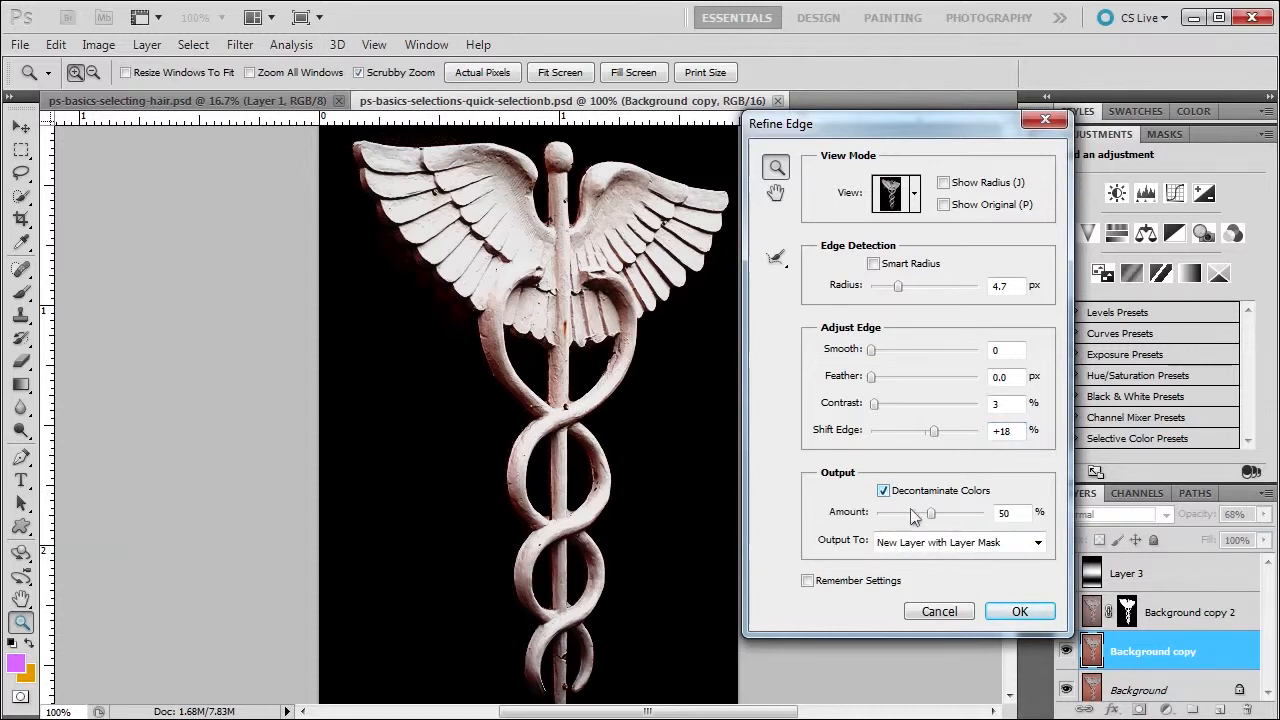
pyautogui.click(1037, 543)
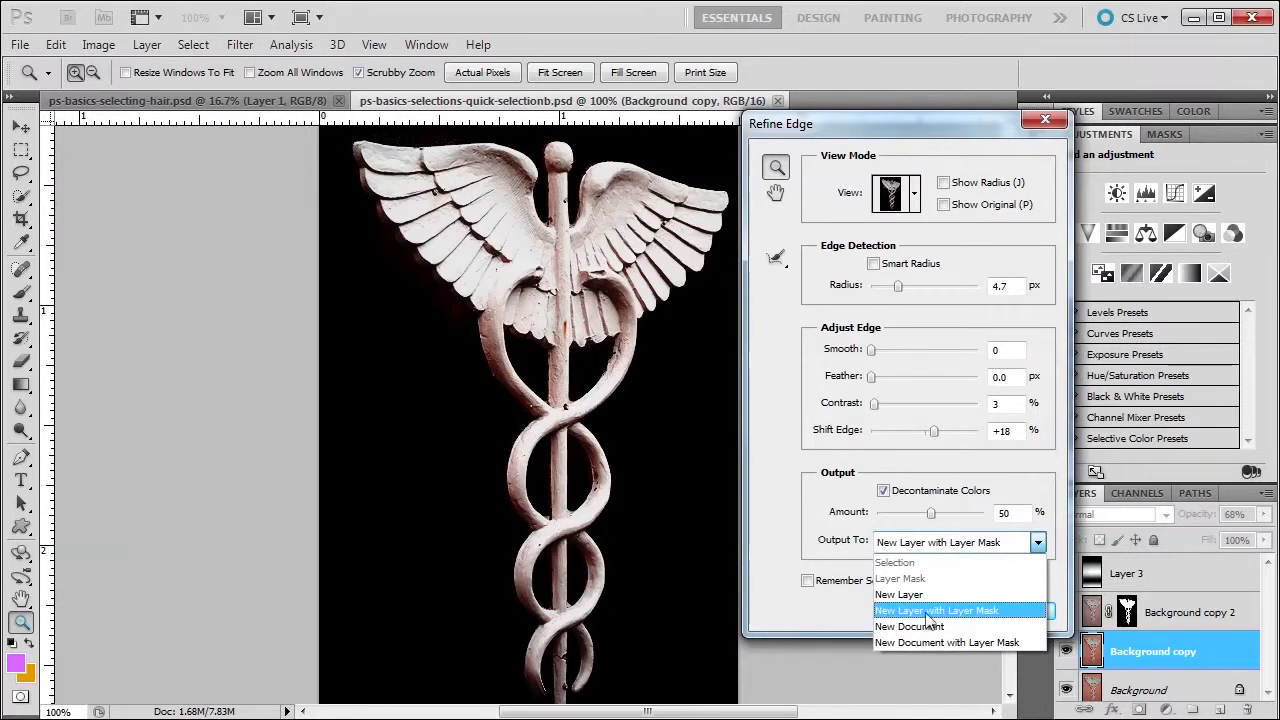
pyautogui.click(826, 503)
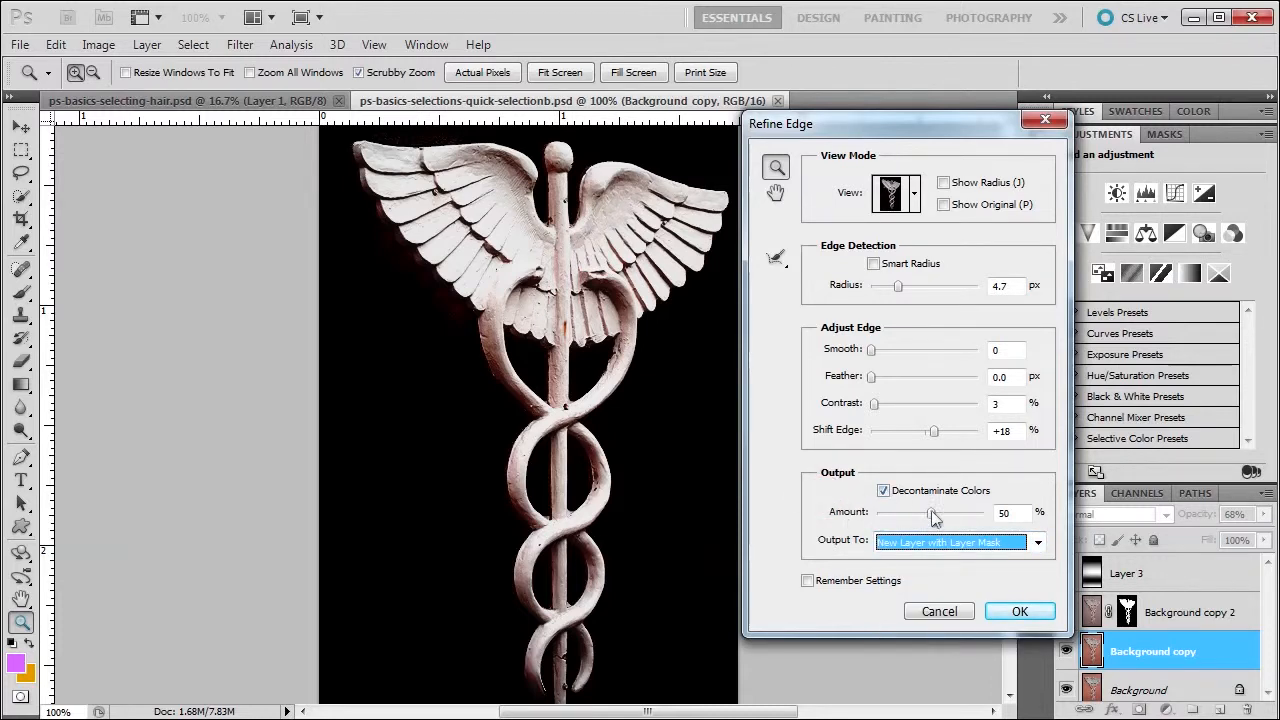
pyautogui.moveTo(931, 512); pyautogui.dragTo(985, 512)
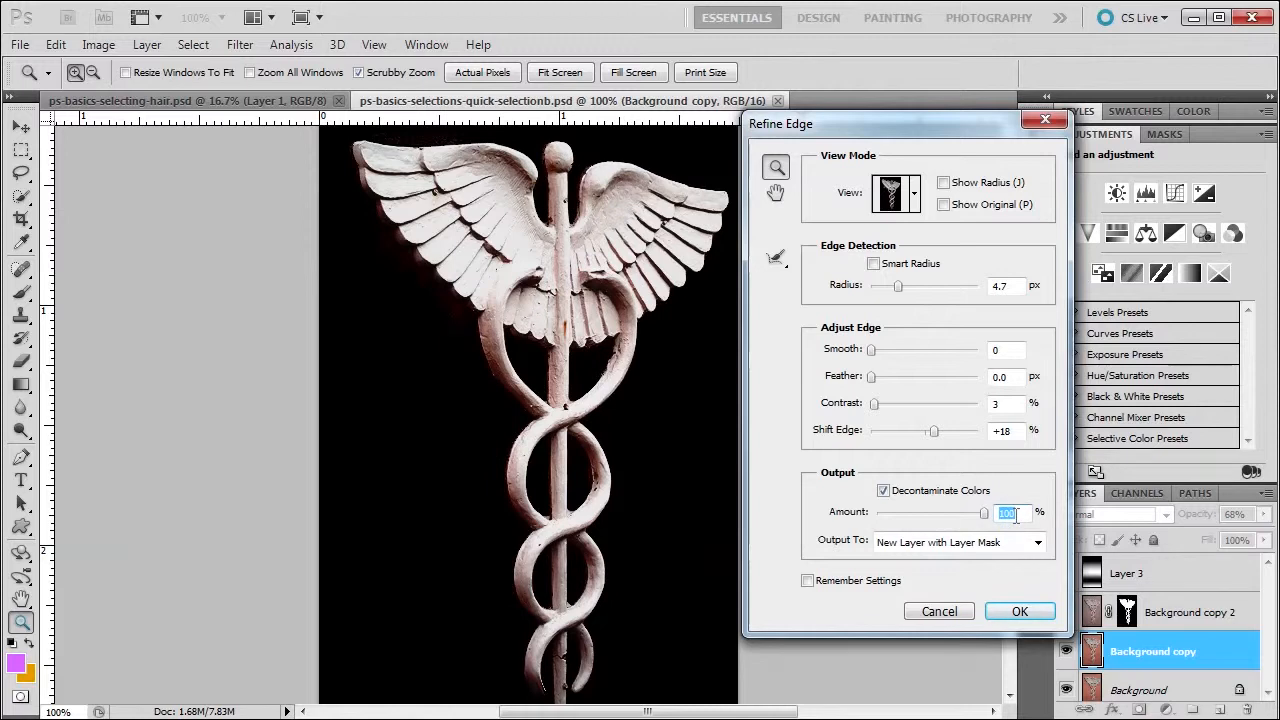
pyautogui.click(884, 492)
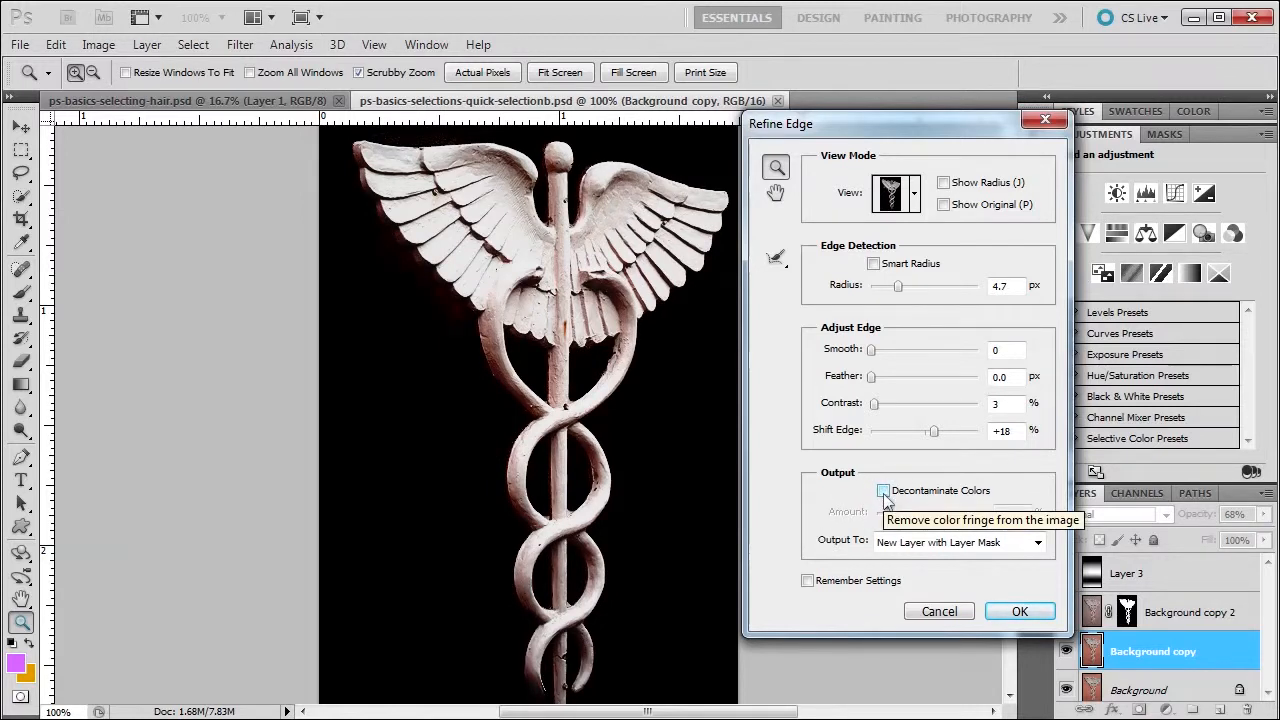
pyautogui.click(884, 492)
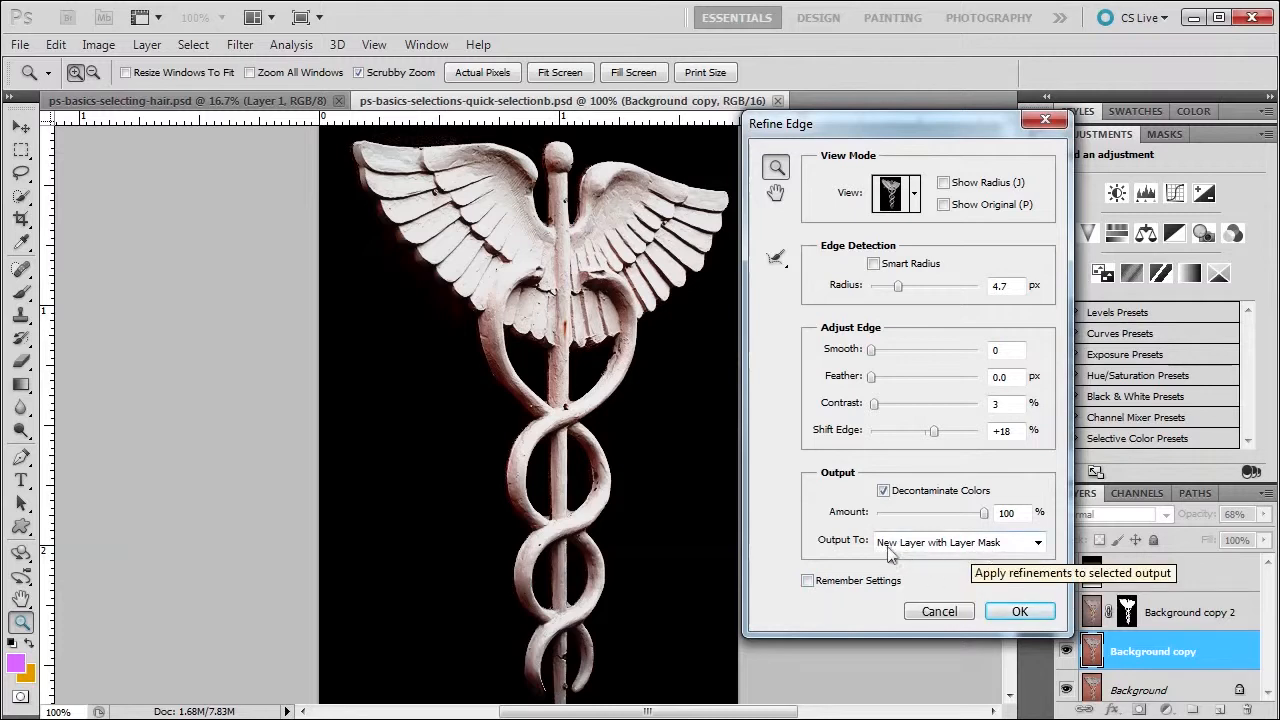
pyautogui.click(1019, 611)
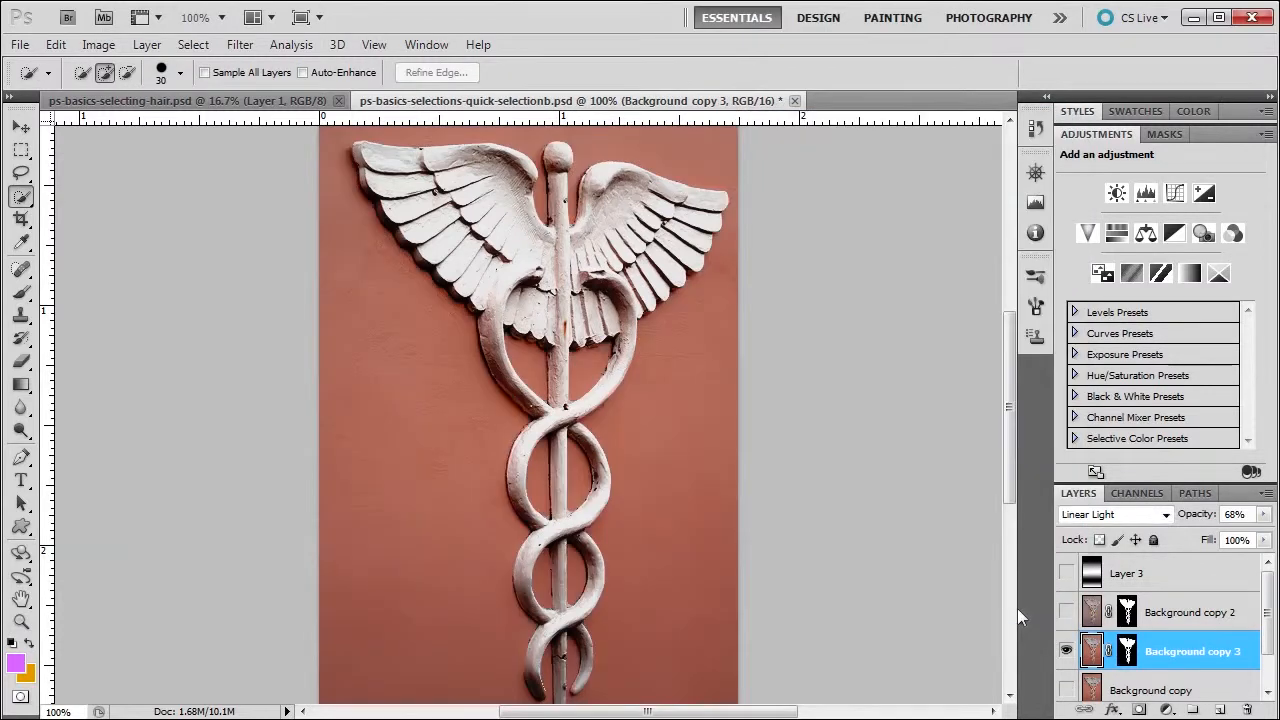